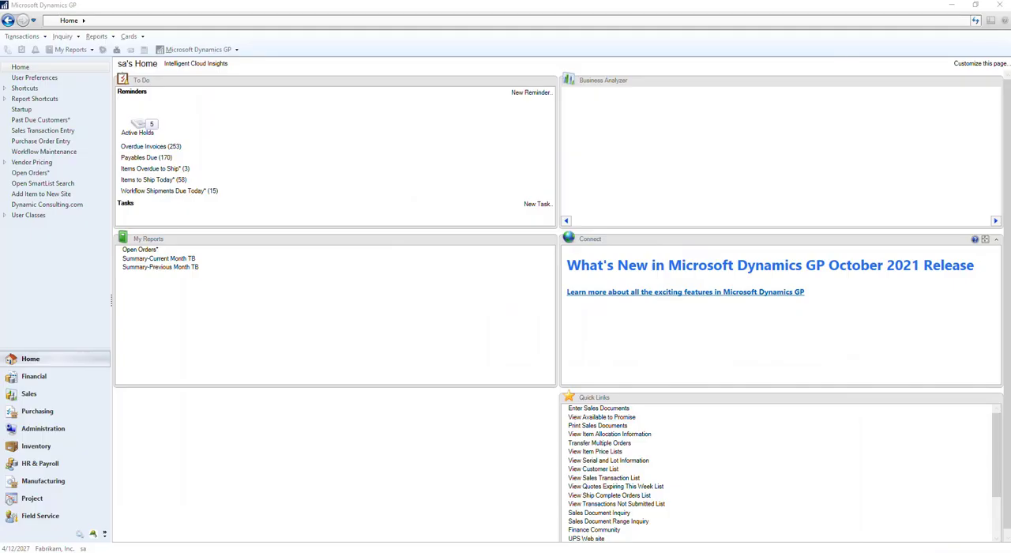
# Review the home page's content and layout options, and enlarge the To Do section on the home page.
pyautogui.click(976, 65)
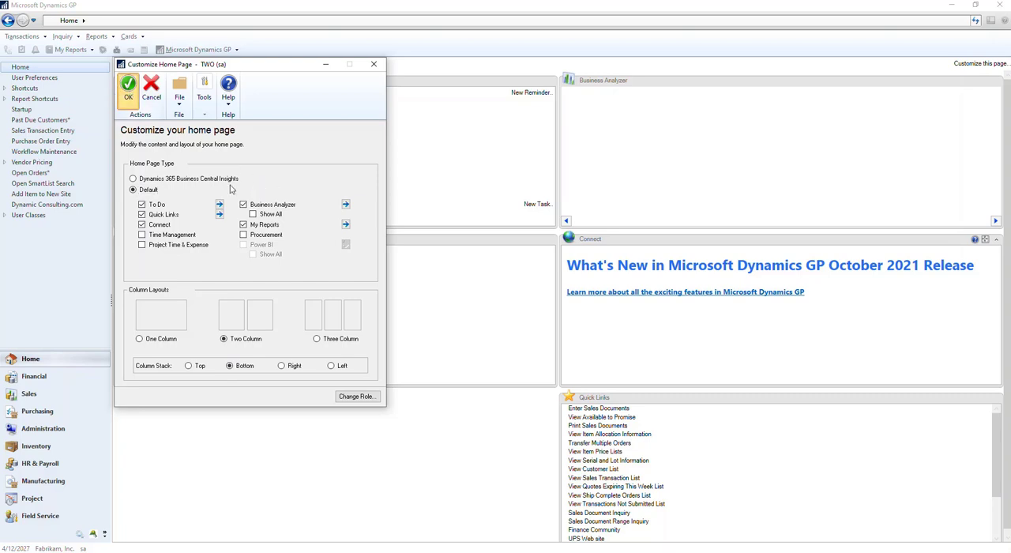
pyautogui.click(127, 93)
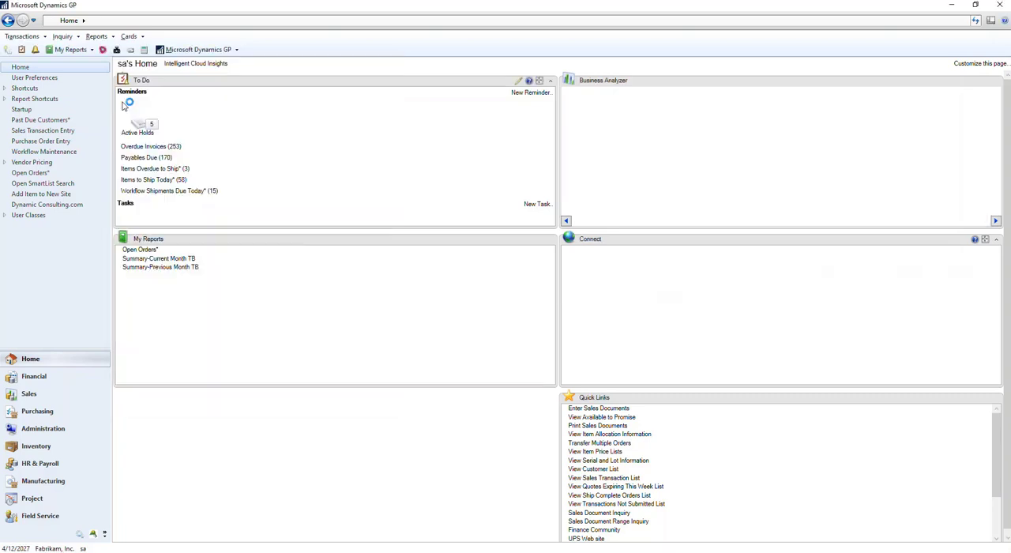
pyautogui.click(540, 80)
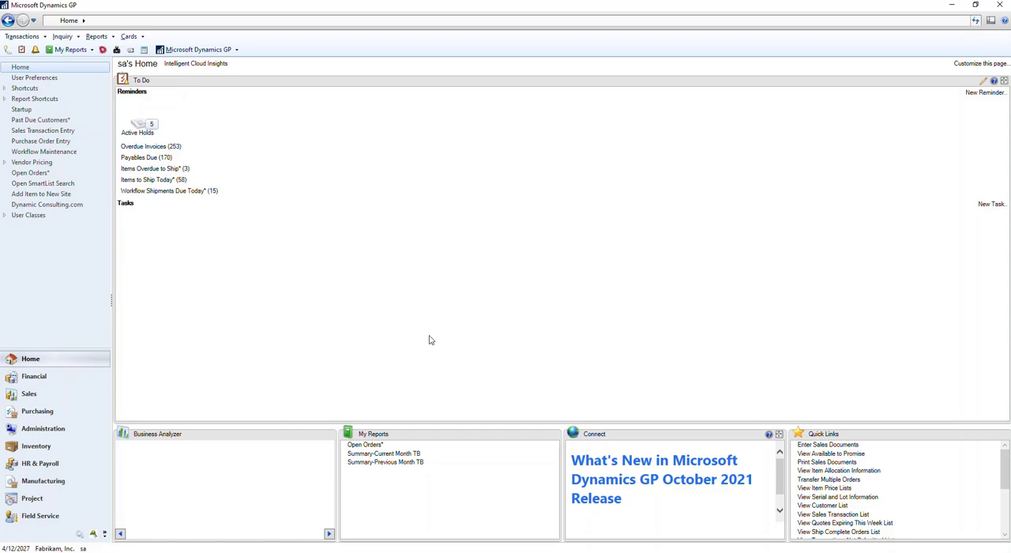
# Restore and re-enlarge the Transactions section on the Financial page, and enlarge the corresponding section on the Sales page.
pyautogui.click(31, 380)
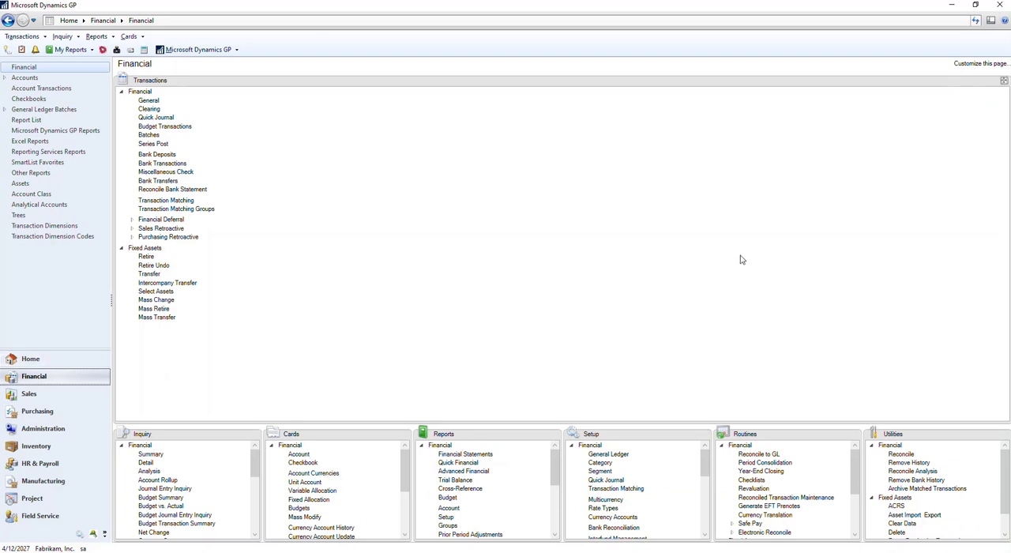
pyautogui.click(1004, 80)
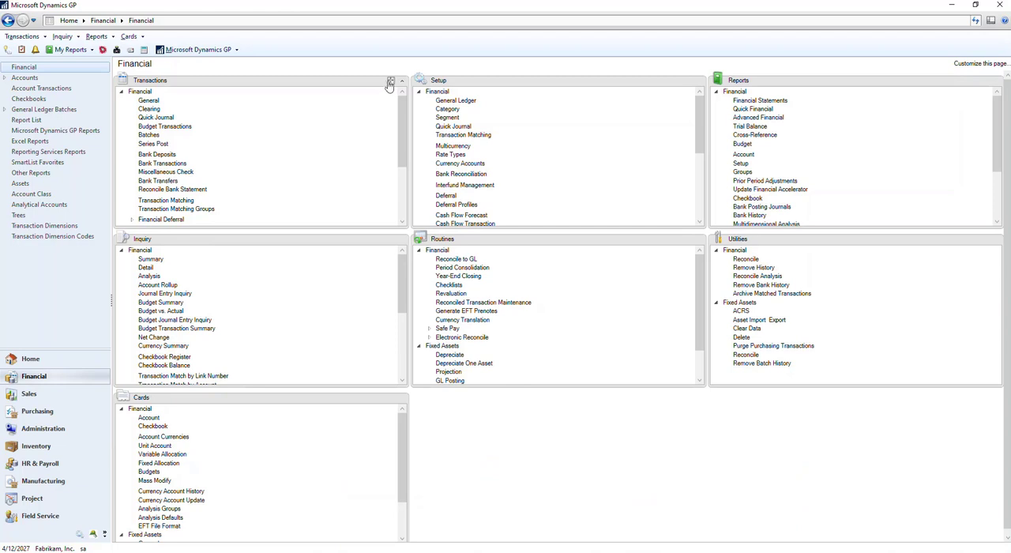
pyautogui.click(390, 79)
pyautogui.click(28, 394)
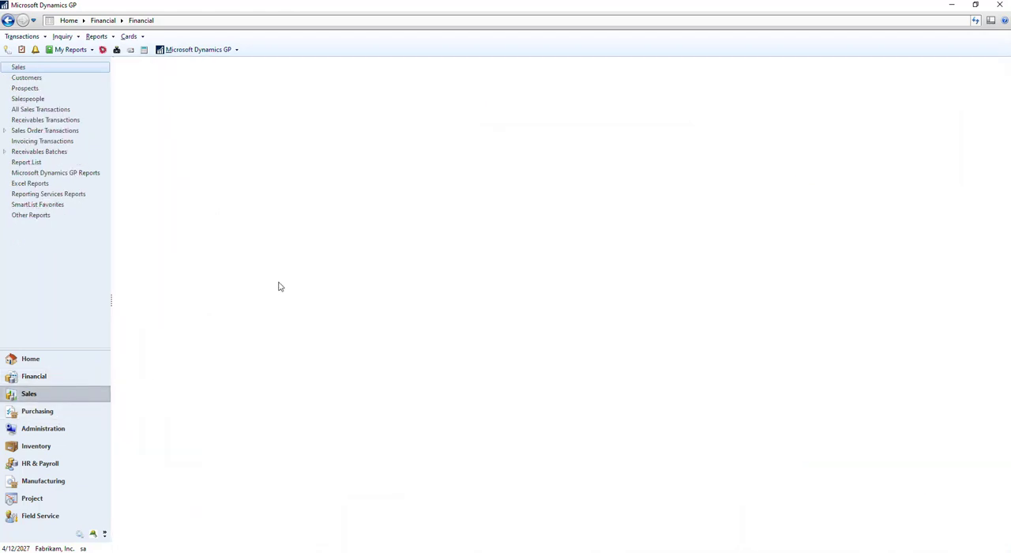
pyautogui.click(390, 80)
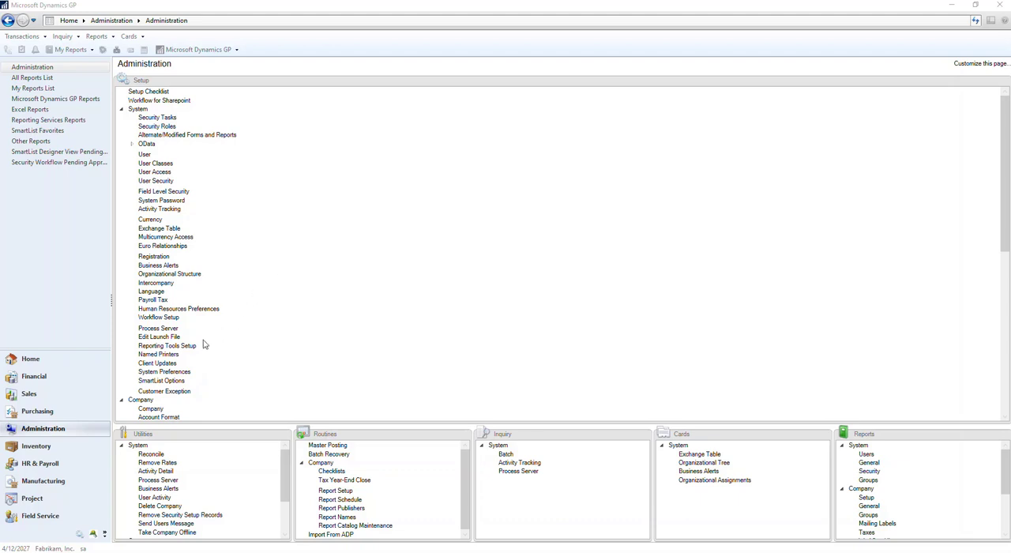
# In the Named Printers setup of the Default System Printer, enable using the named printer when printing Word Templates.
pyautogui.click(162, 355)
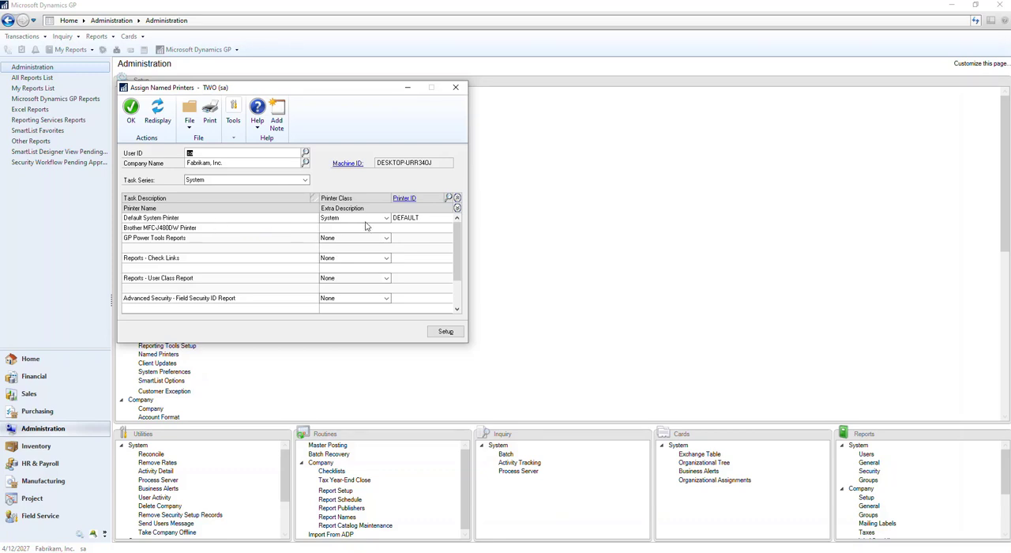
pyautogui.click(410, 222)
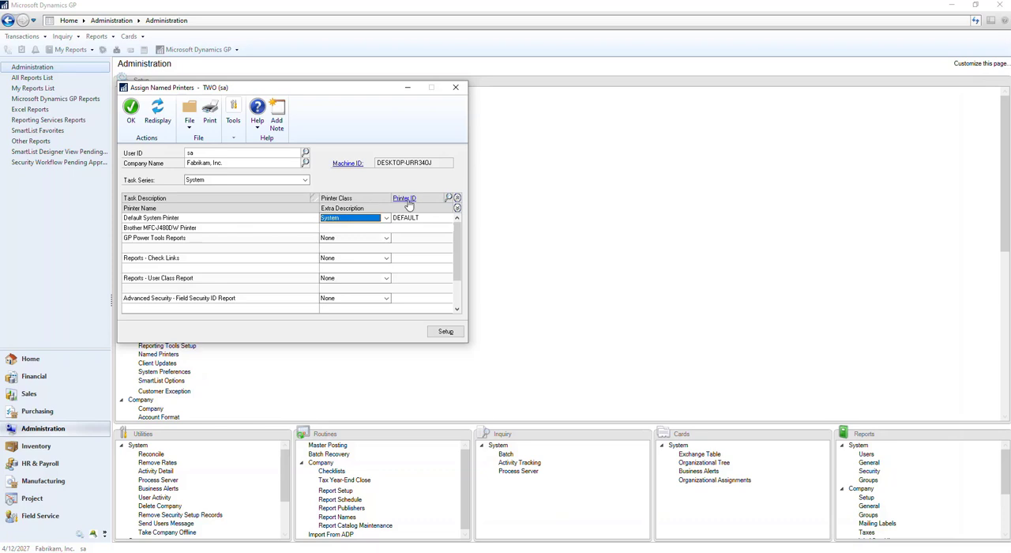
pyautogui.click(407, 201)
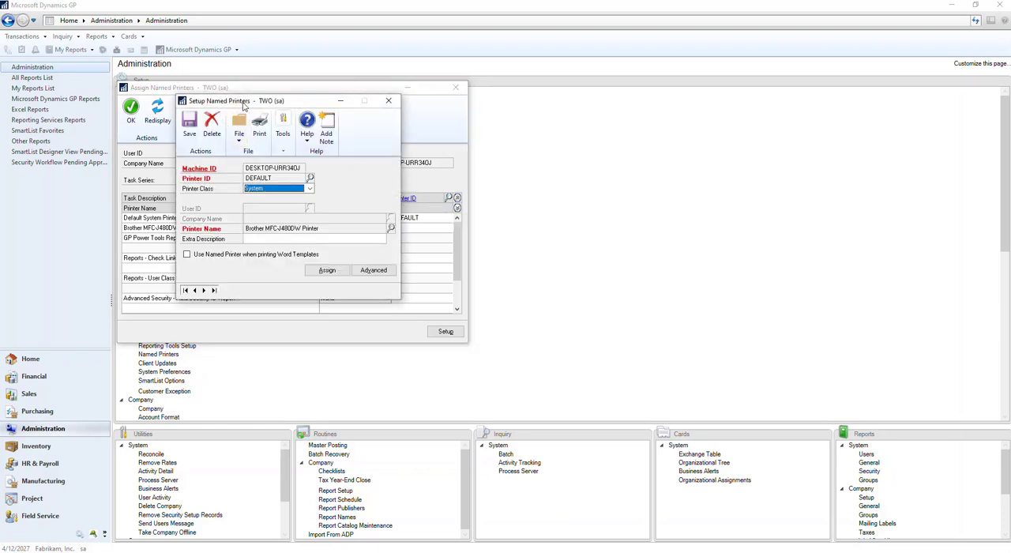
pyautogui.click(187, 254)
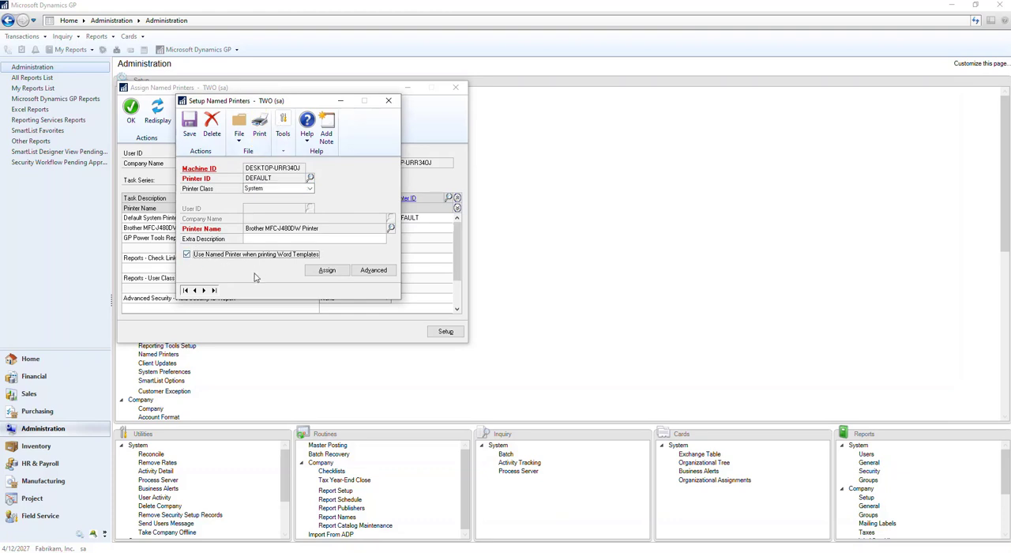
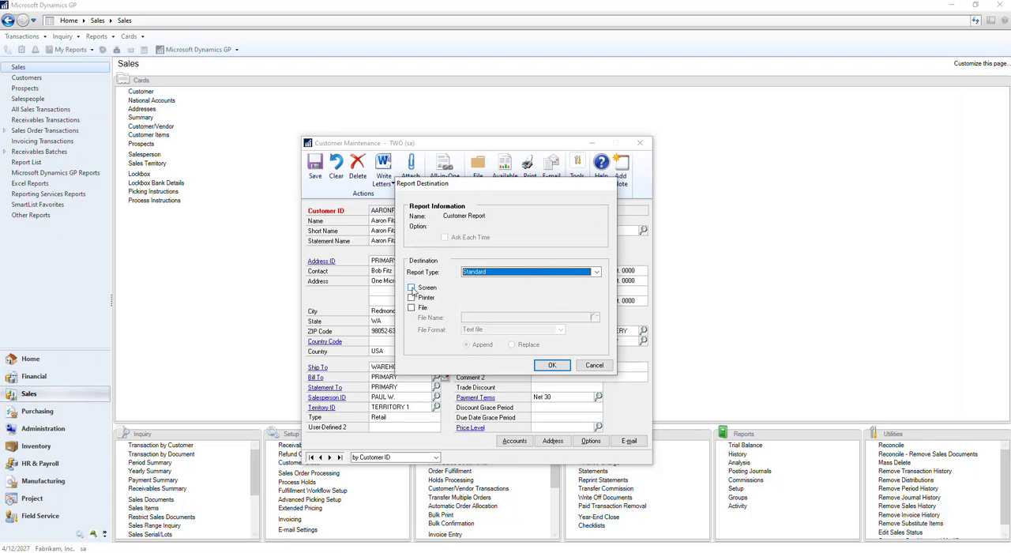
# Print the customer report to the screen, and restore and re-maximize the report output window.
pyautogui.click(412, 288)
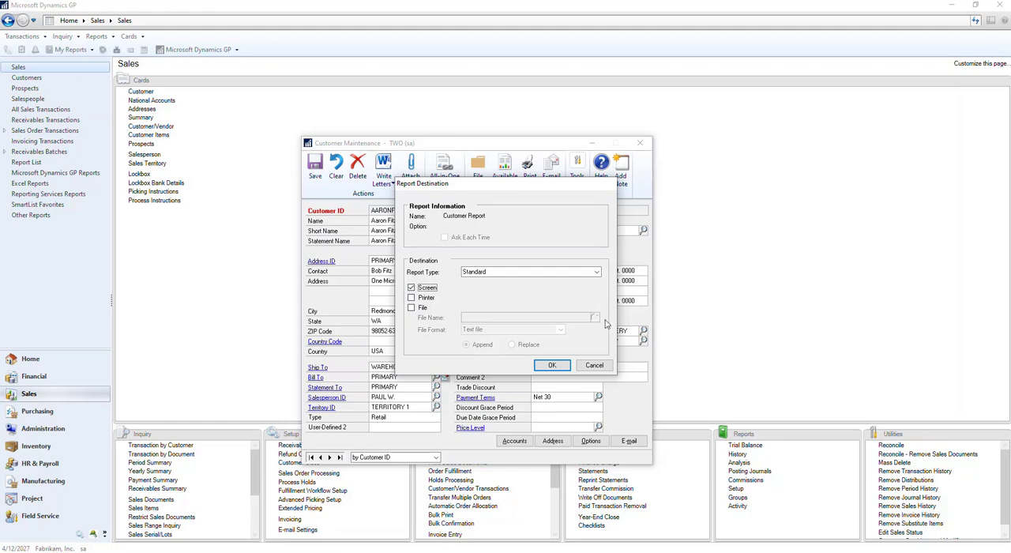
pyautogui.click(551, 365)
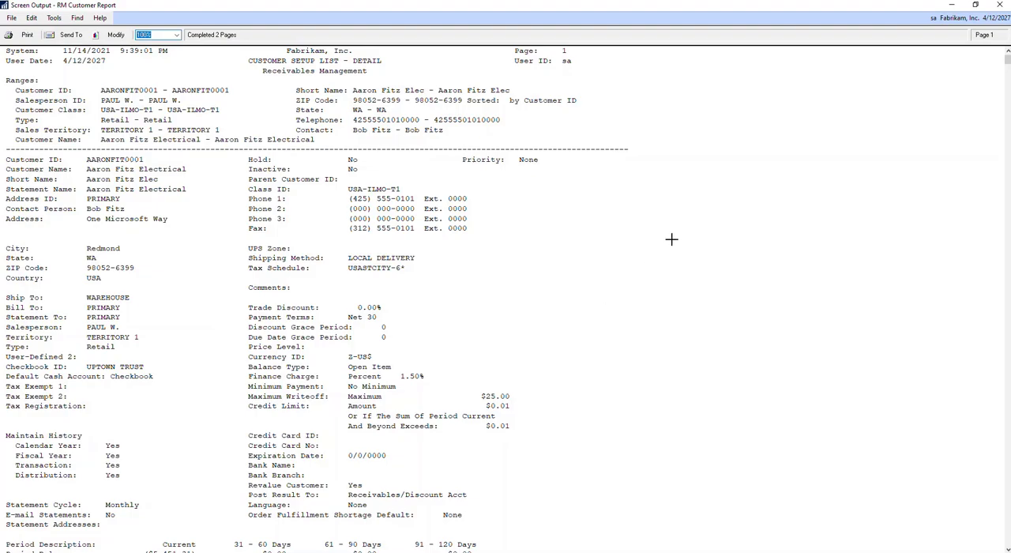
pyautogui.click(975, 4)
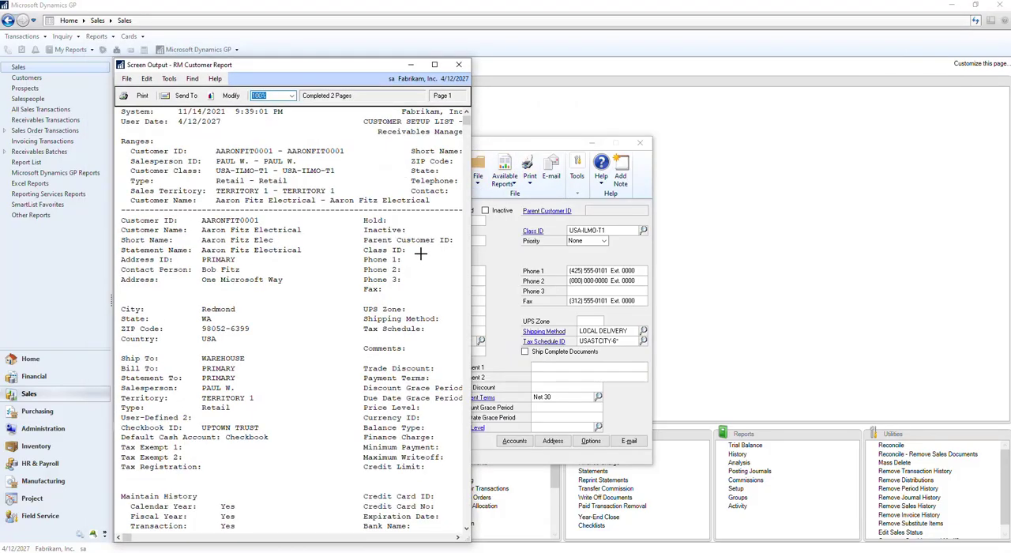
pyautogui.click(435, 64)
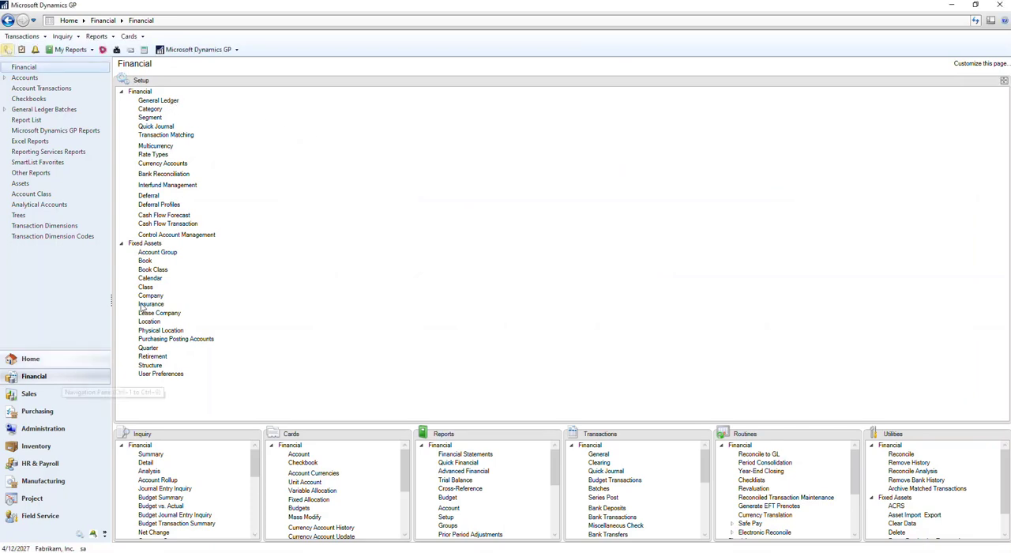
# Review the two user-defined transaction labels in the General Ledger Setup and close the setup.
pyautogui.click(162, 101)
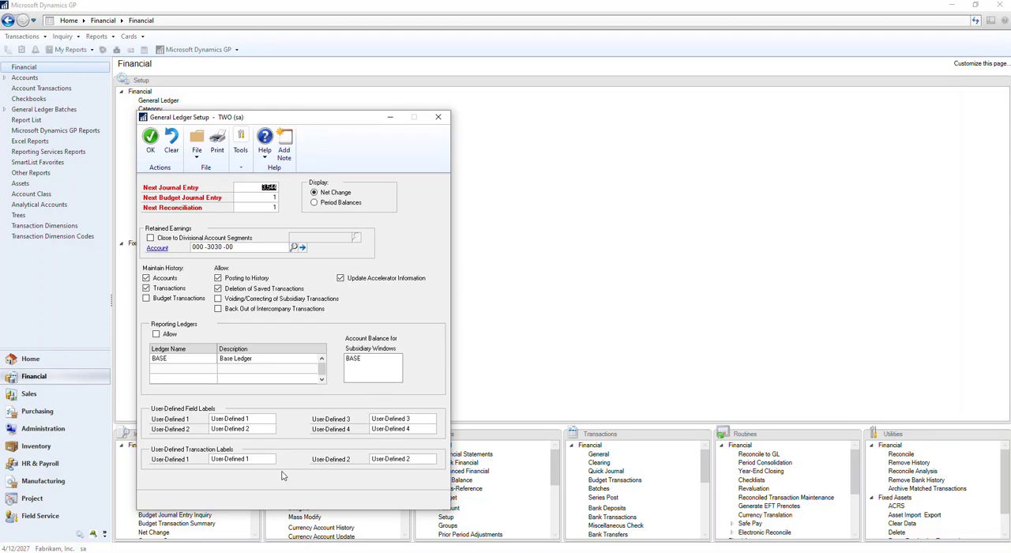
pyautogui.click(237, 460)
pyautogui.click(420, 460)
pyautogui.click(261, 460)
pyautogui.click(150, 141)
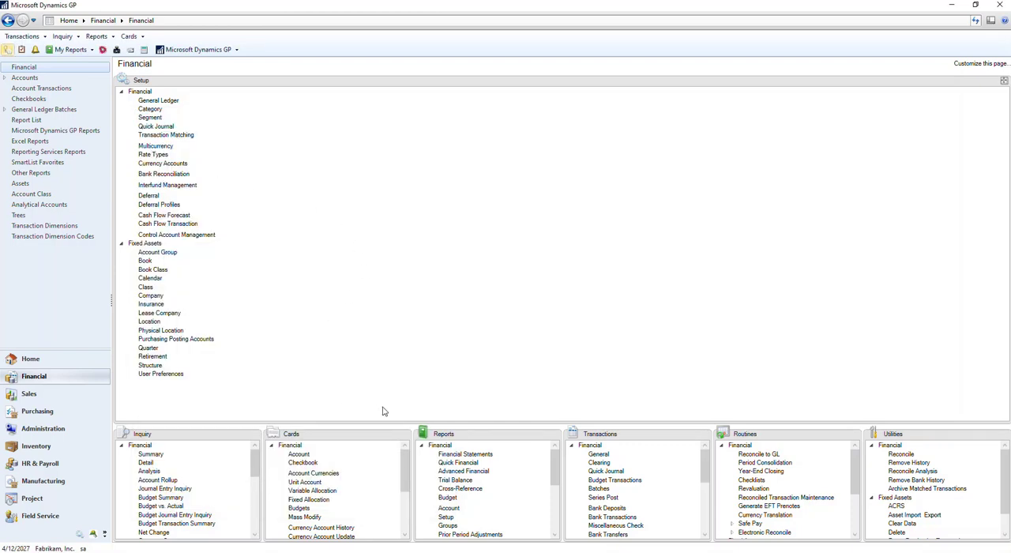
# Start a general journal transaction from the Financial page with the reference TEST, and delete it when closing the entry window.
pyautogui.click(701, 434)
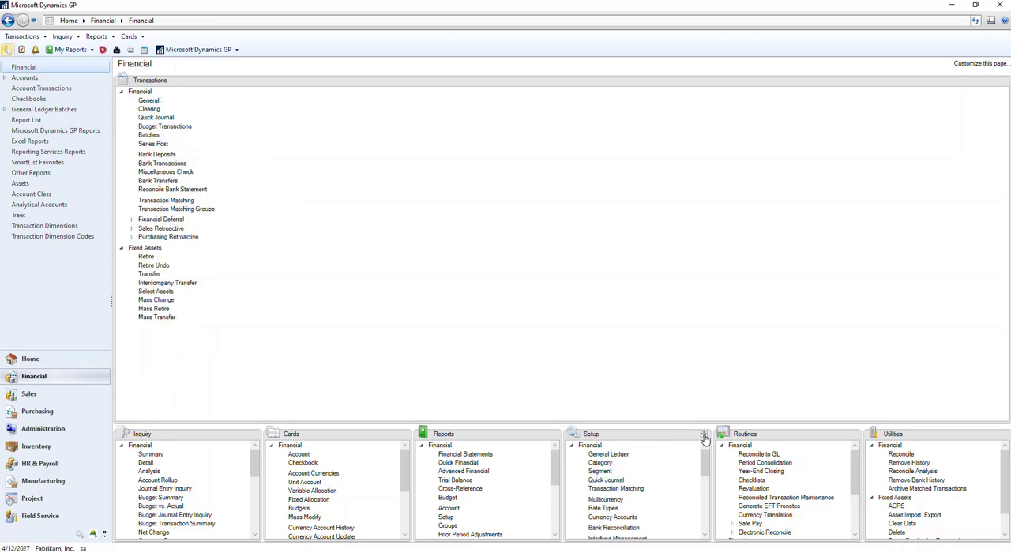
pyautogui.click(148, 103)
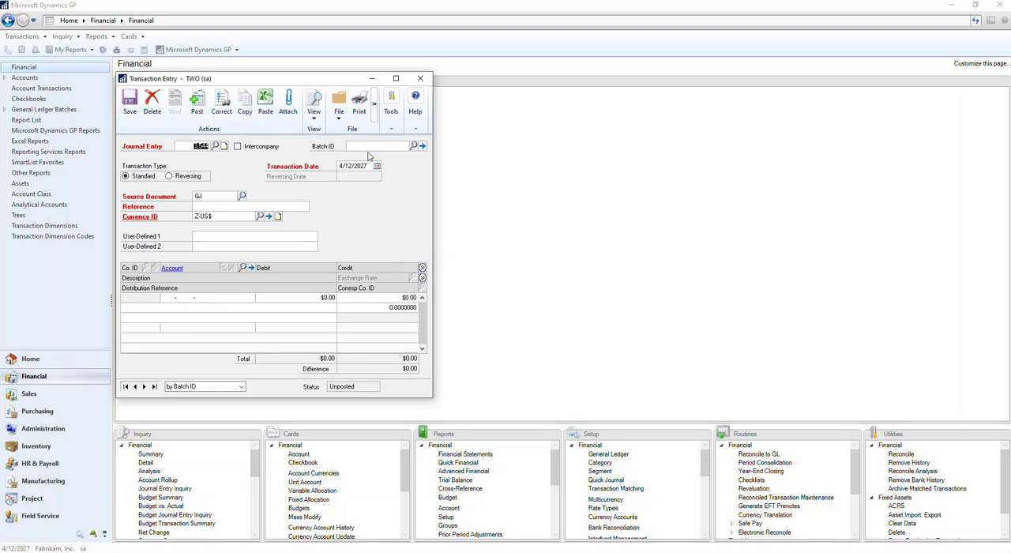
pyautogui.click(200, 205)
pyautogui.write('TEIST')
pyautogui.click(420, 78)
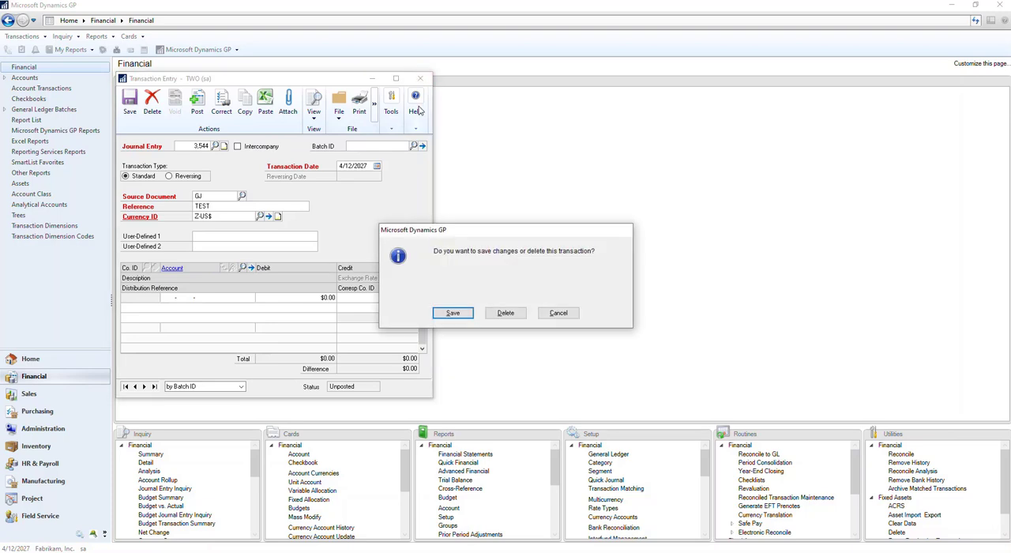
pyautogui.click(518, 313)
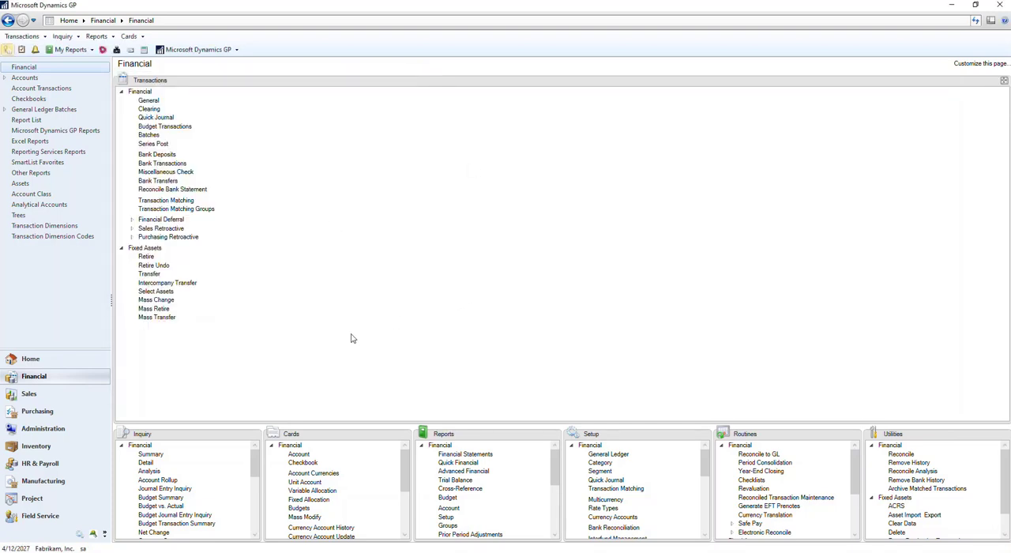
# Open the Journal Entry Inquiry from the Financial page.
pyautogui.click(177, 489)
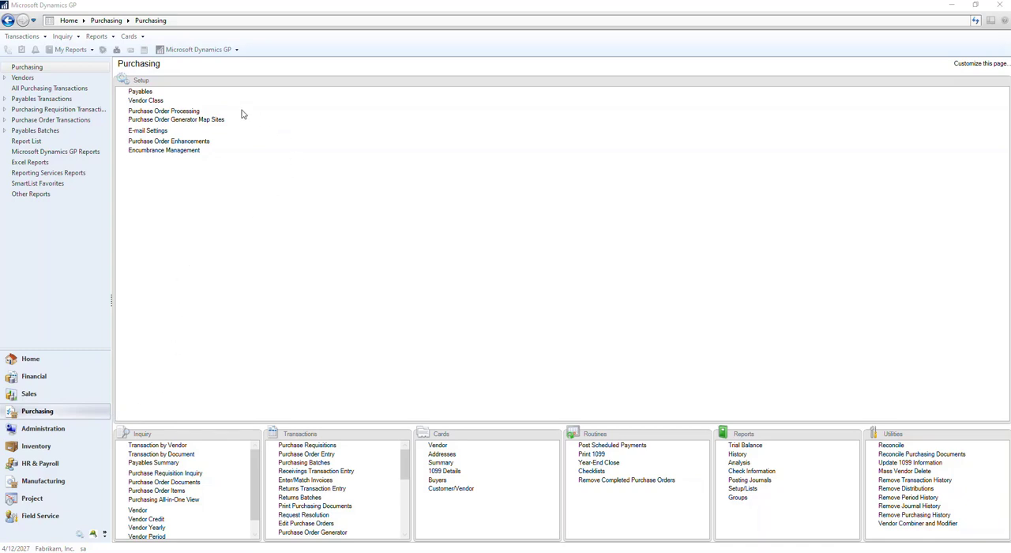
# View the Vendor Mapping and Transaction Type Account Mapping windows of the Payables Management Setup, and close the setup.
pyautogui.click(140, 94)
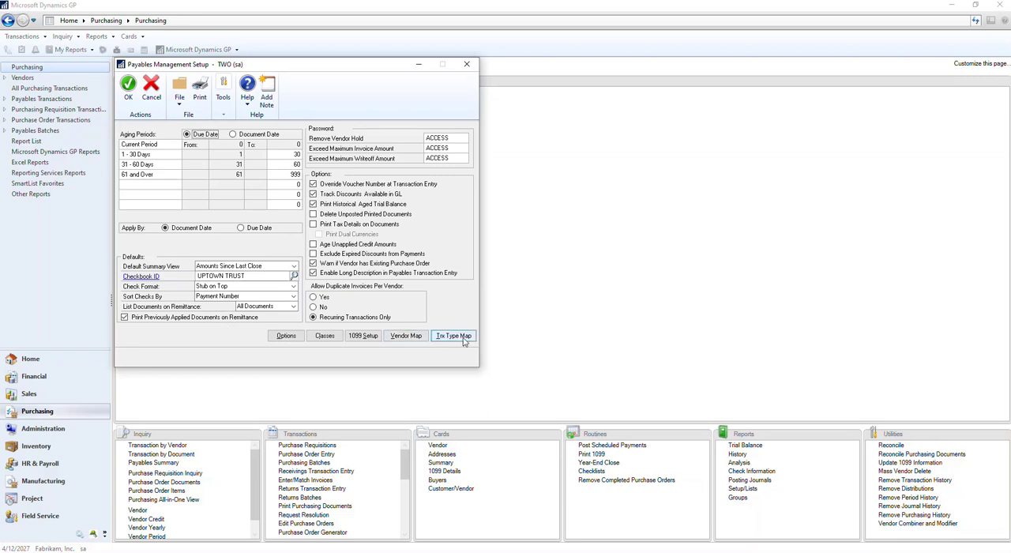
pyautogui.click(407, 337)
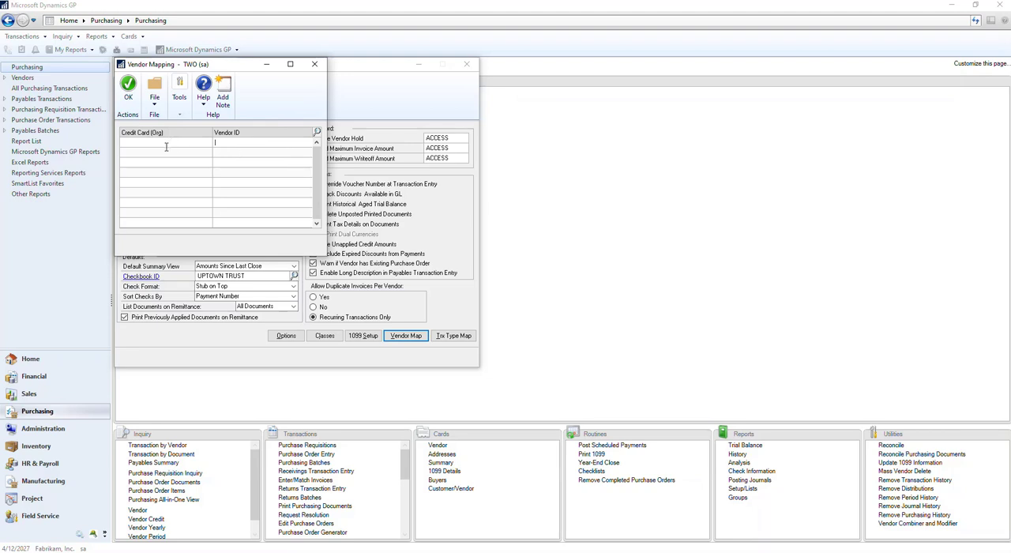
pyautogui.click(314, 64)
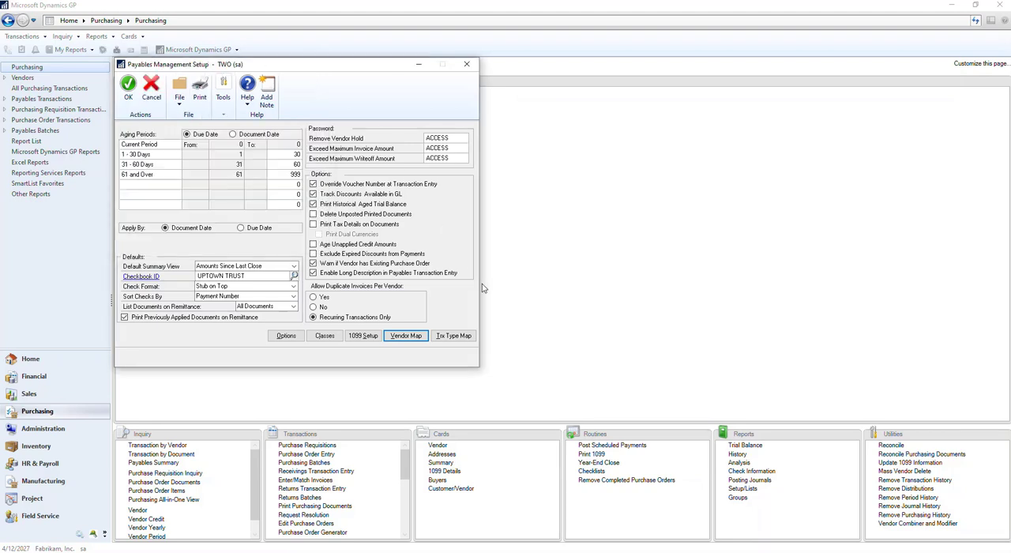
pyautogui.click(450, 337)
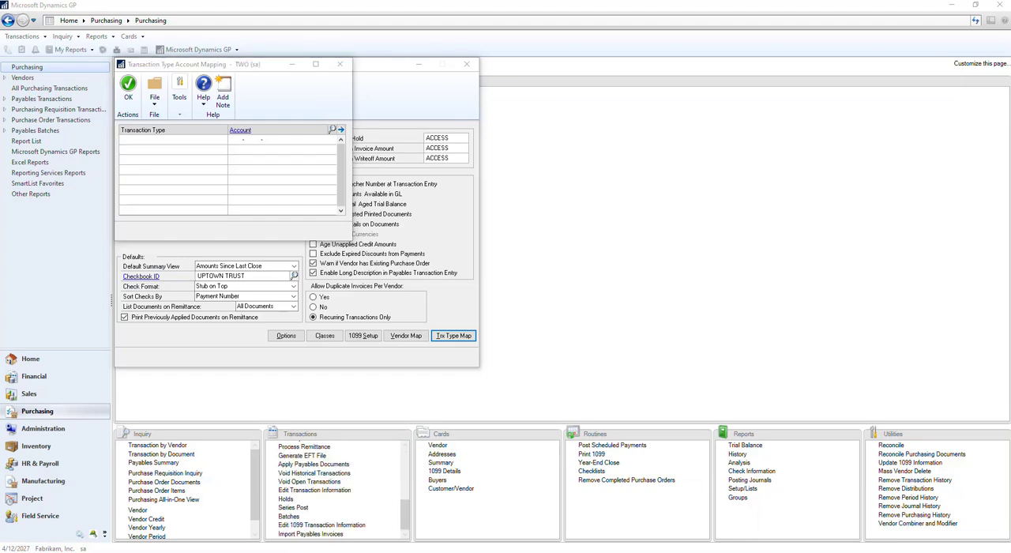
pyautogui.click(340, 64)
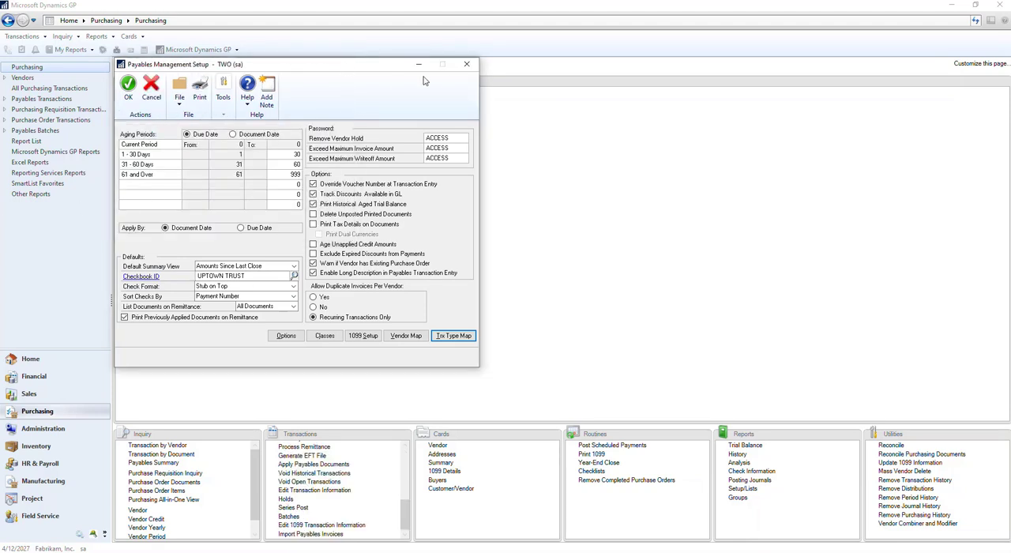
pyautogui.click(467, 65)
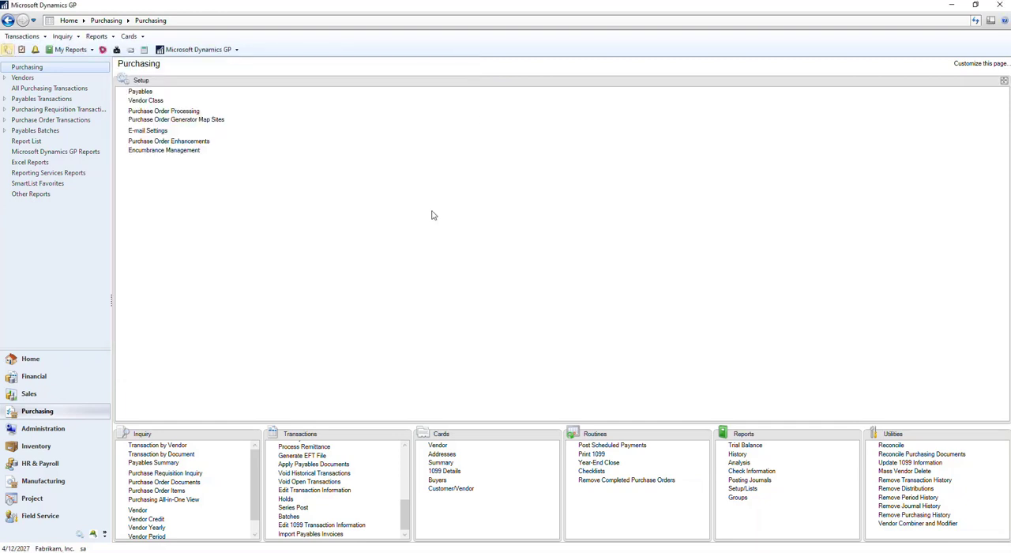
# Enlarge the Purchasing page's Transactions section and open Import Payables Invoices, viewing the import file selection without choosing a file.
pyautogui.click(403, 435)
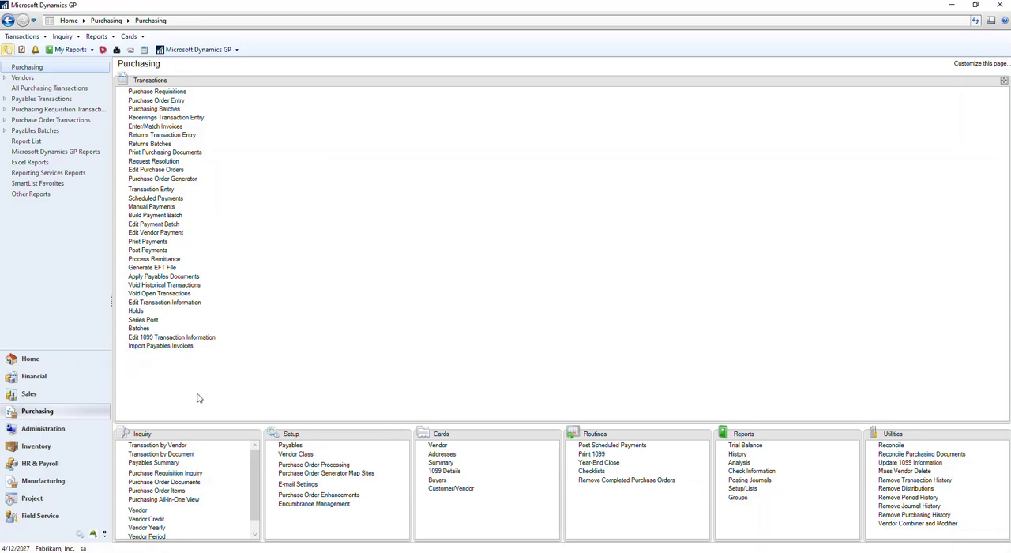
pyautogui.click(154, 348)
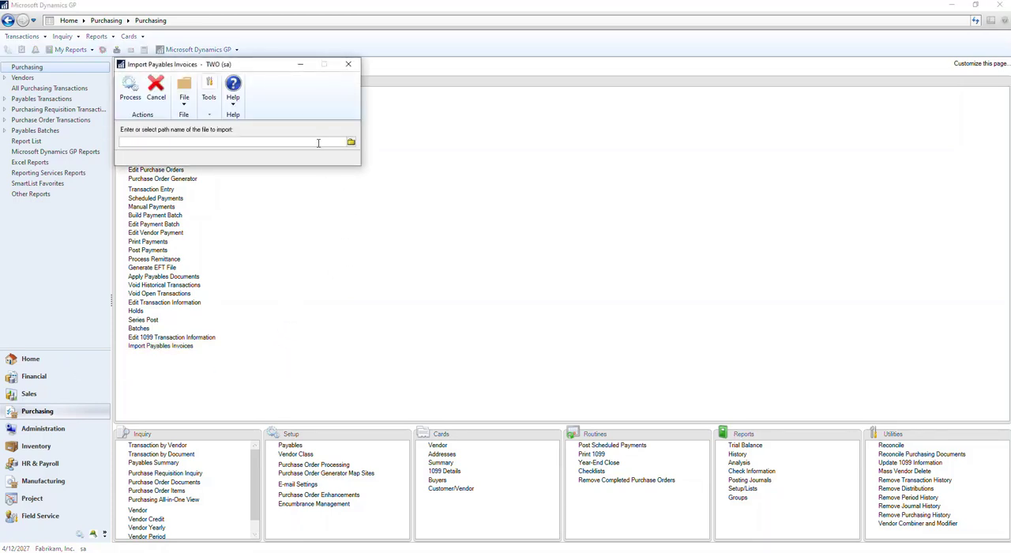
pyautogui.click(351, 142)
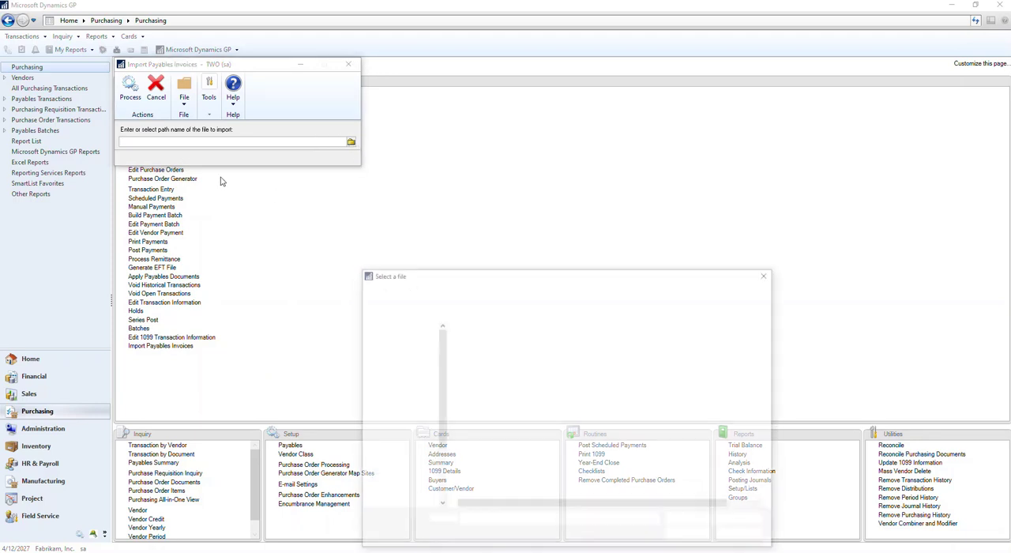
pyautogui.click(768, 274)
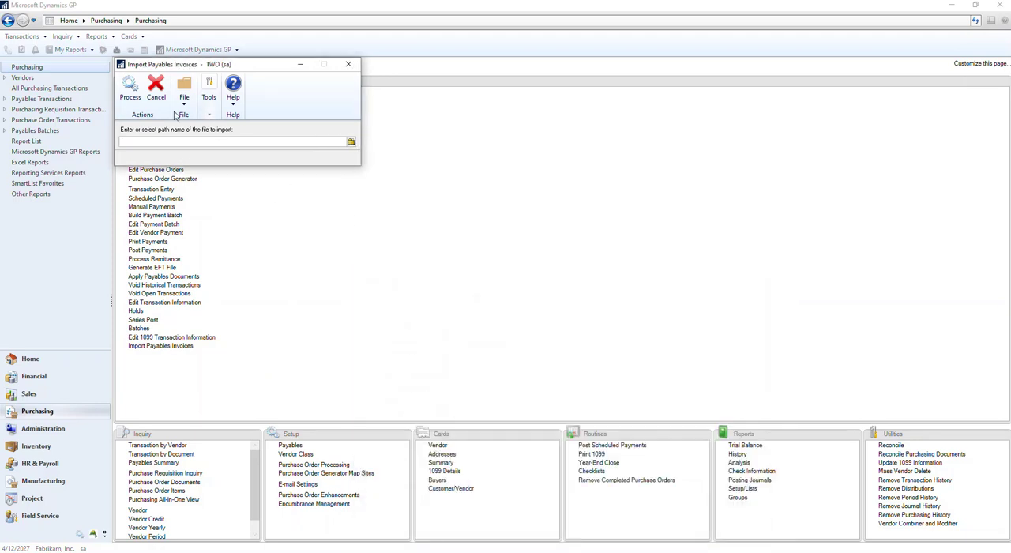
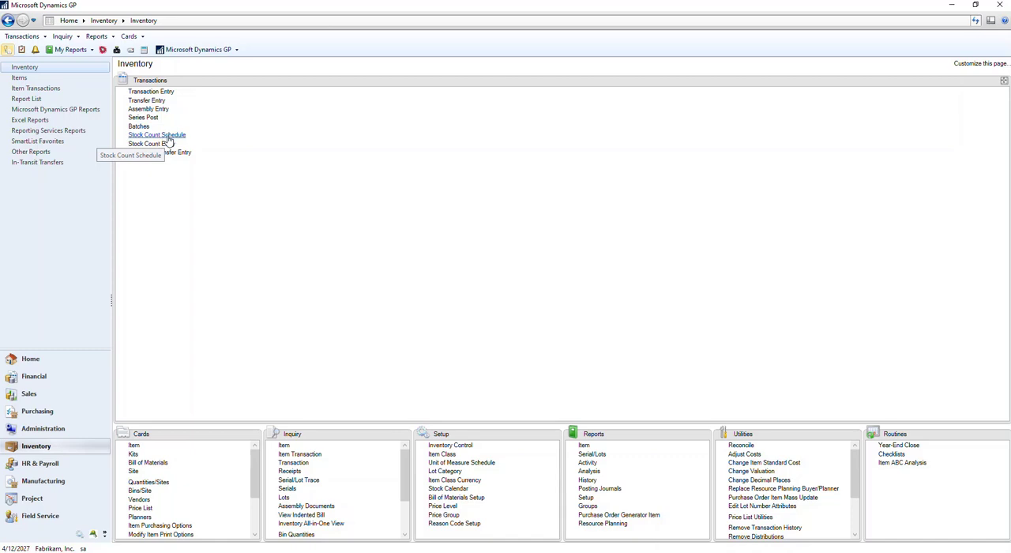
# Open the Stock Count Schedule, load the DEMO stock count and start the count, cancelling the Stock Count Exception List report.
pyautogui.click(157, 136)
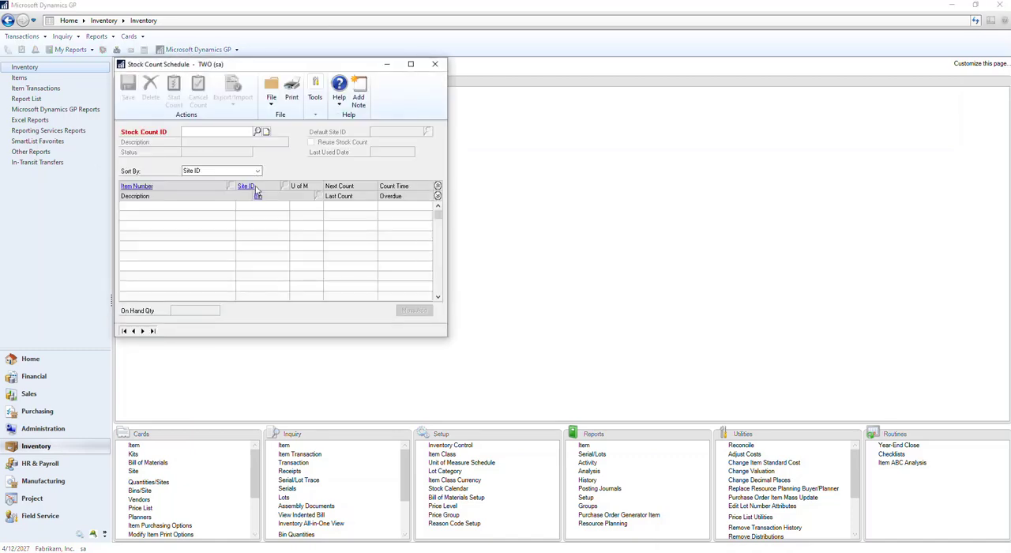
pyautogui.click(123, 330)
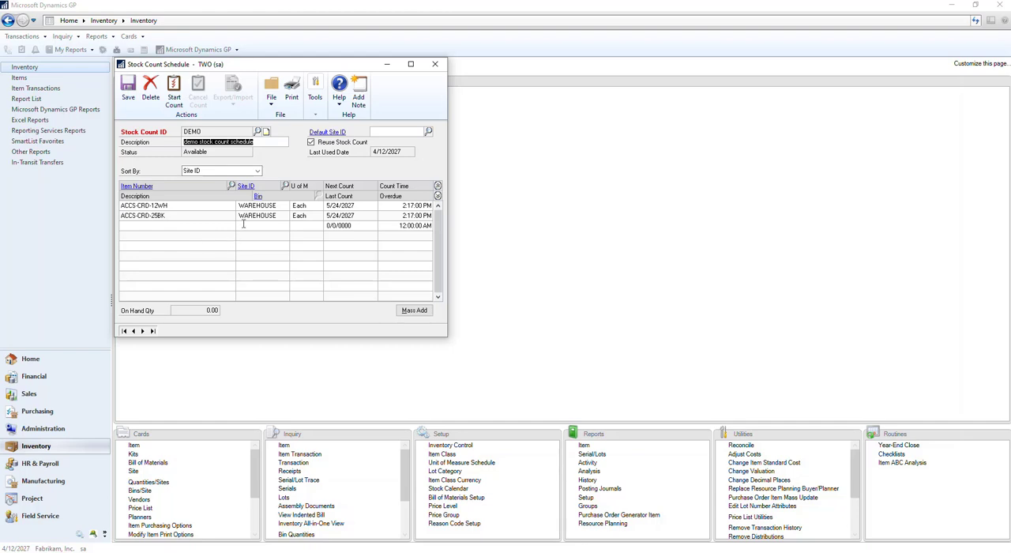
pyautogui.click(281, 143)
pyautogui.click(174, 93)
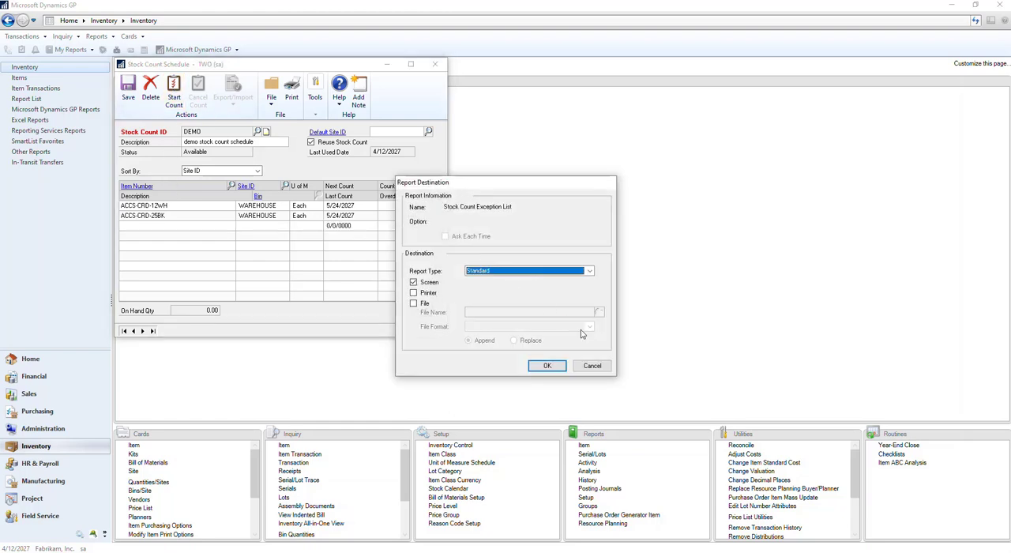
pyautogui.click(594, 365)
pyautogui.click(589, 341)
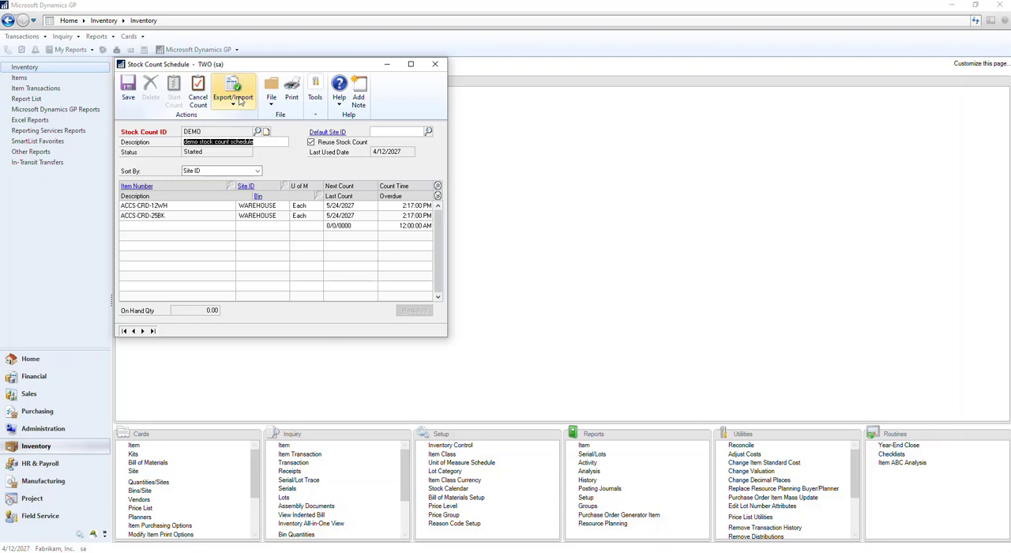
# Export the started DEMO stock count to an Excel file, choosing the Temp folder as the location.
pyautogui.click(238, 102)
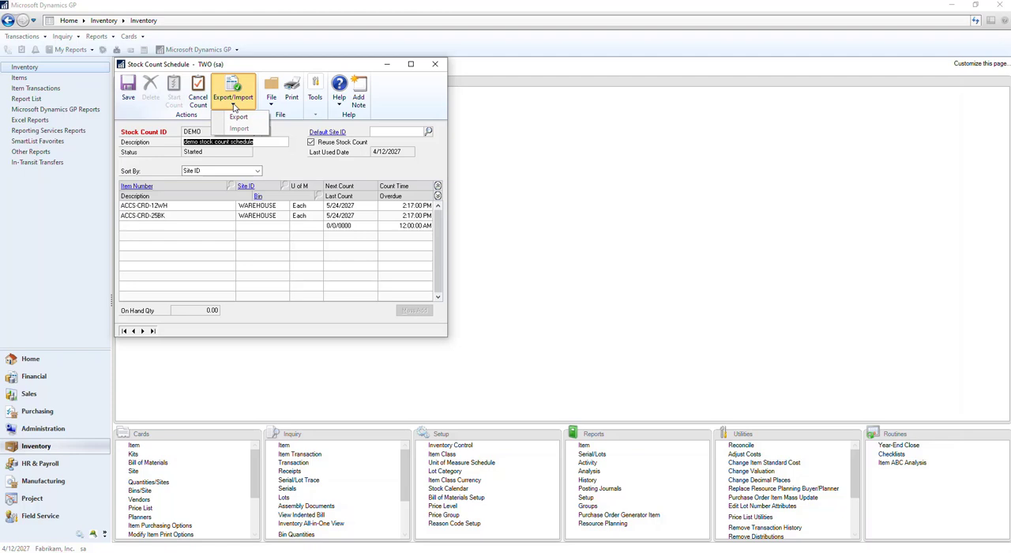
pyautogui.click(238, 117)
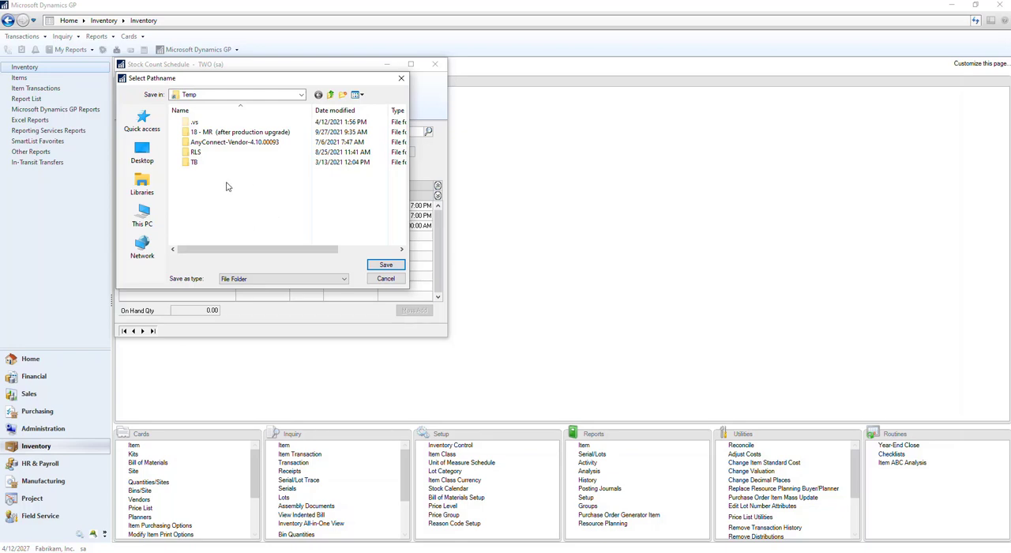
pyautogui.click(387, 266)
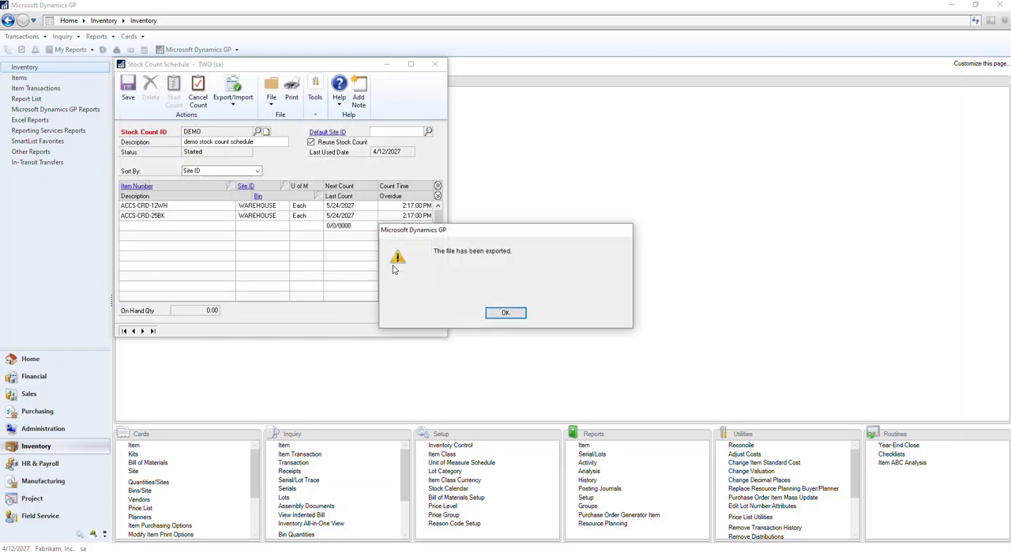
pyautogui.click(506, 313)
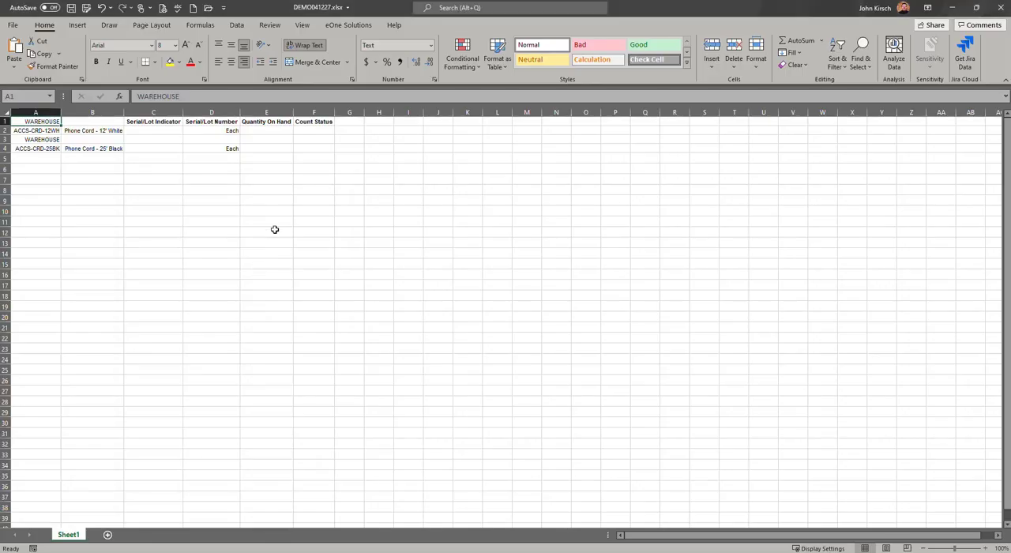
# In Excel, place the exported workbook DEMO041227.xlsx beside the Stock Count Schedule and examine its item number and site rows.
pyautogui.moveTo(368, 8); pyautogui.dragTo(664, 93)
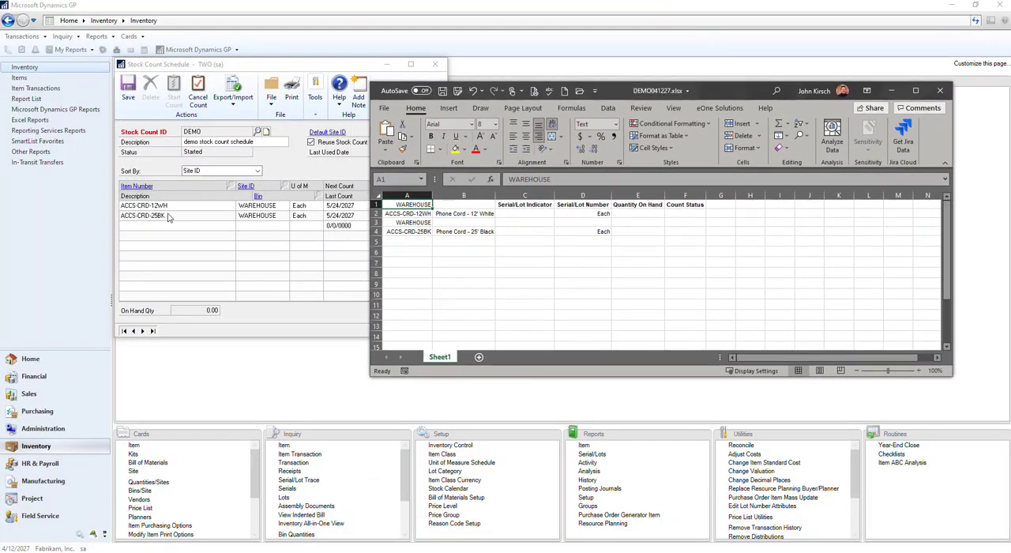
pyautogui.click(415, 214)
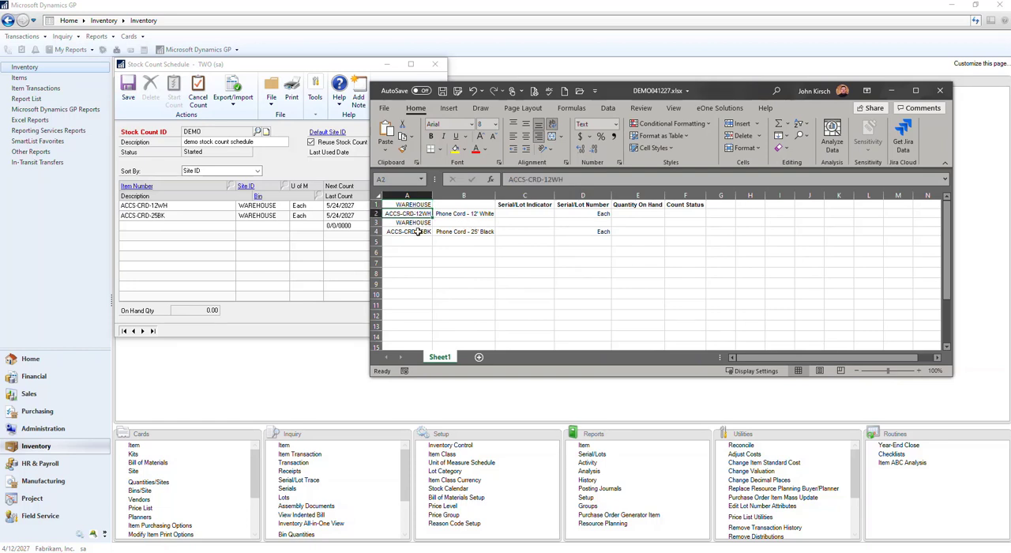
pyautogui.click(417, 230)
pyautogui.click(416, 204)
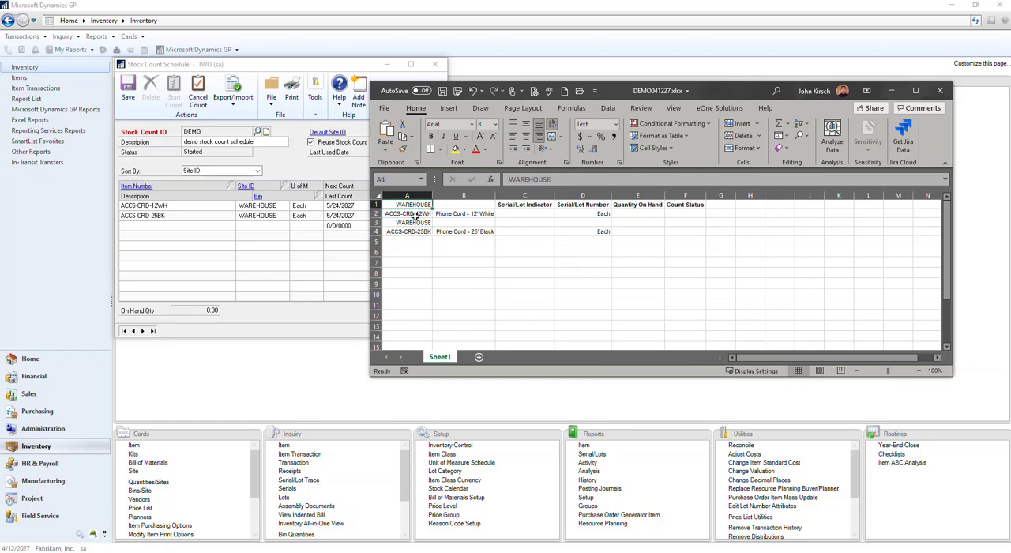
pyautogui.click(414, 223)
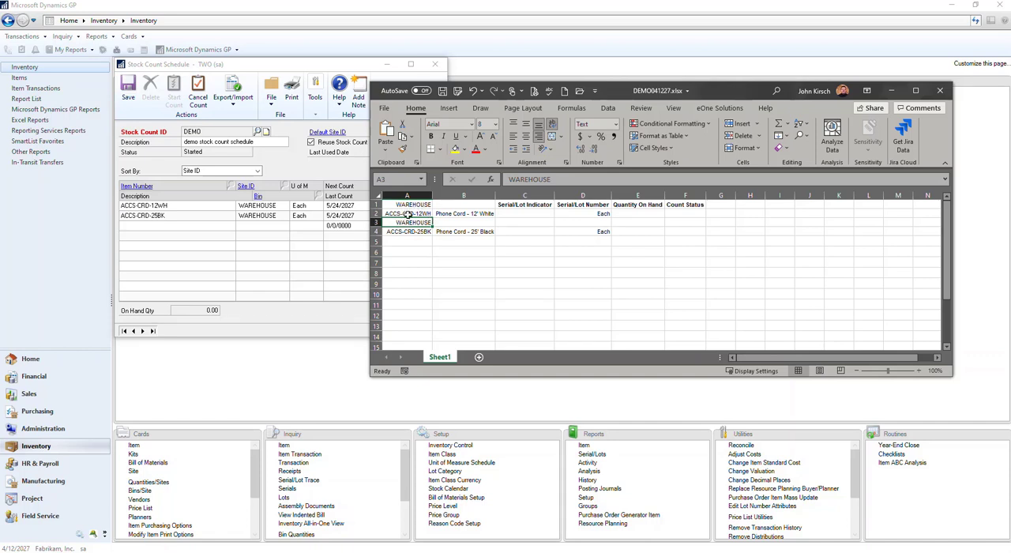
# Enter Quantity On Hand 100 for ACCS-CRD-12WH and 10 for ACCS-CRD-25BK, and save and close the workbook.
pyautogui.click(639, 215)
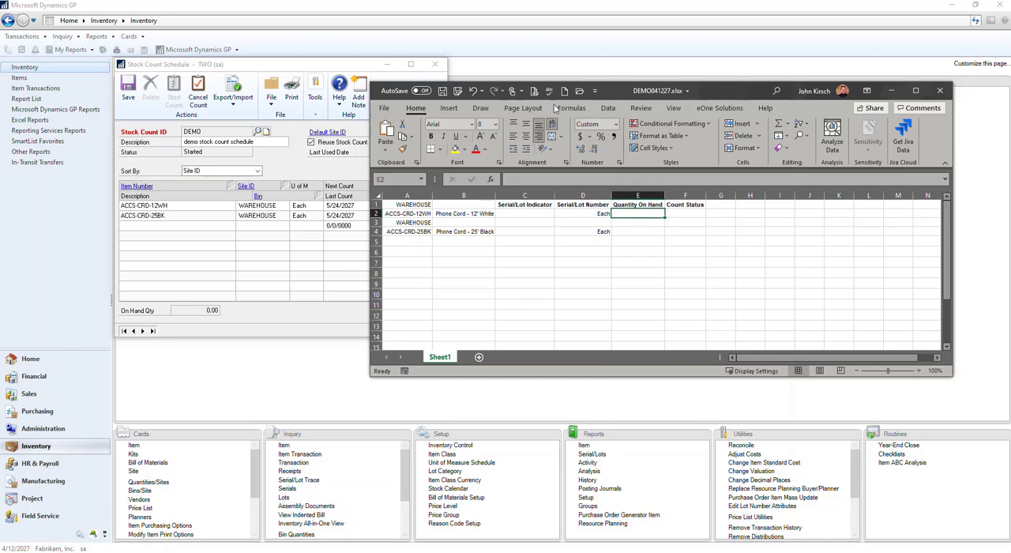
pyautogui.moveTo(612, 94); pyautogui.dragTo(639, 131)
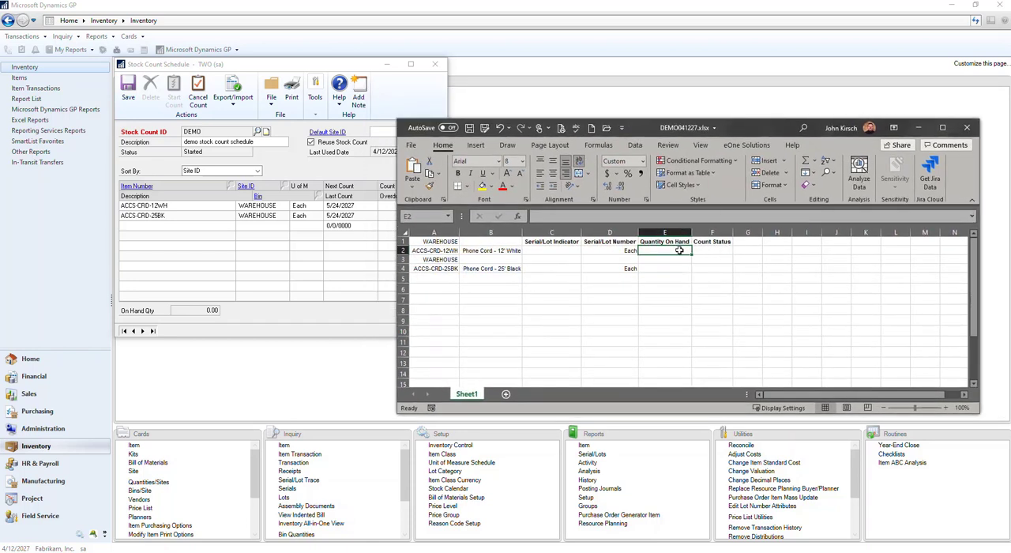
pyautogui.write('100')
pyautogui.press('Return')
pyautogui.press('Return')
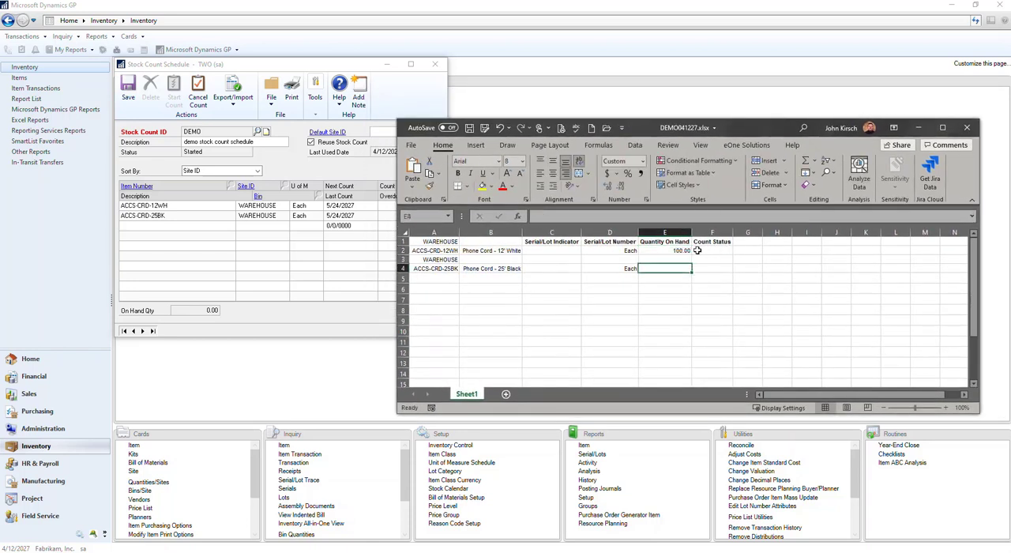
pyautogui.write('10')
pyautogui.press('Return')
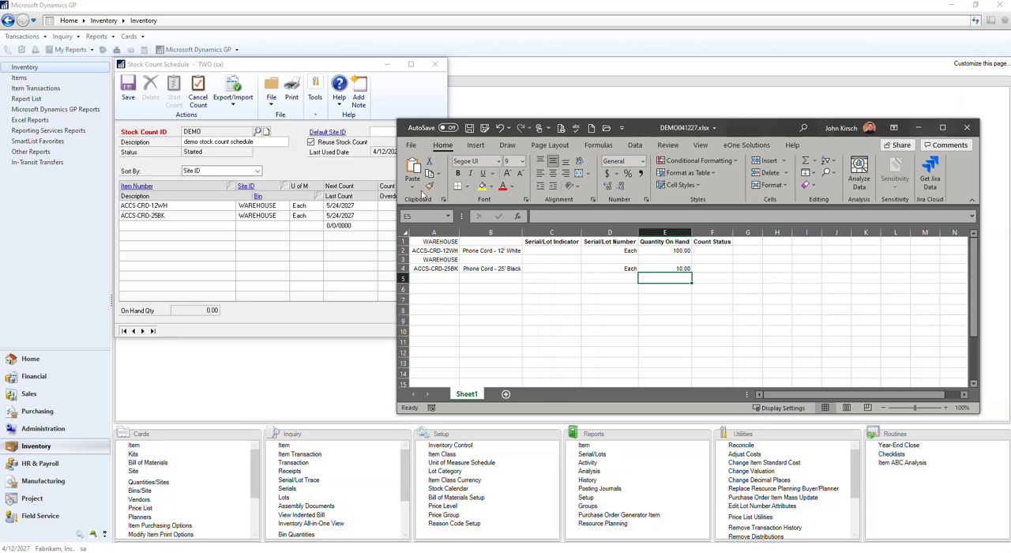
pyautogui.click(469, 127)
pyautogui.click(966, 127)
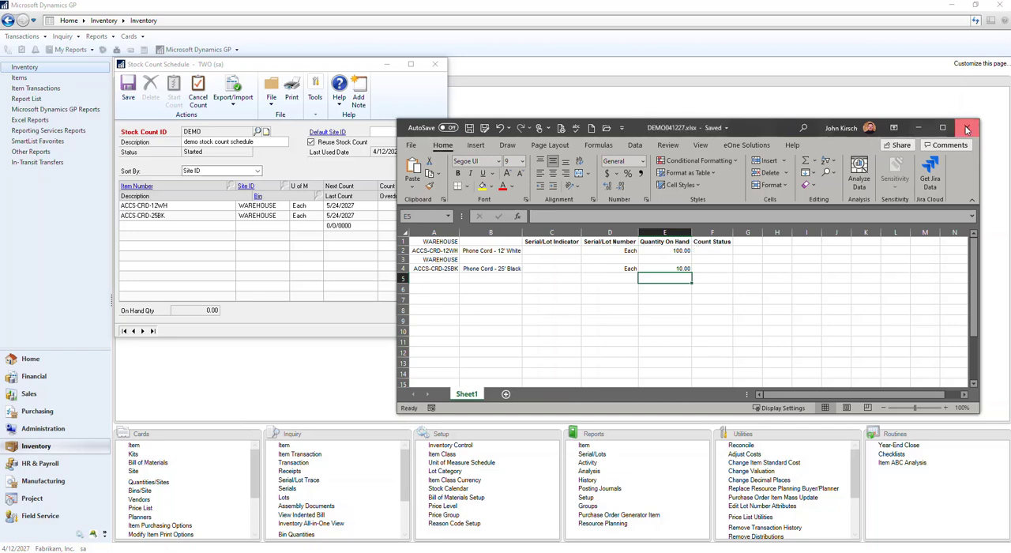
pyautogui.click(966, 127)
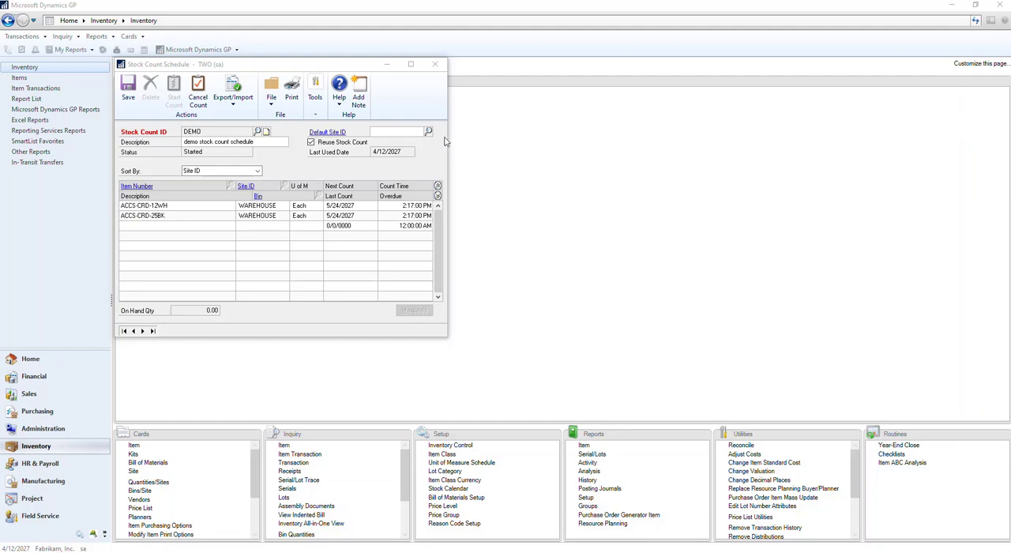
# Back in Dynamics GP, close the Stock Count Schedule and load the DEMO stock count in Stock Count Entry.
pyautogui.click(435, 65)
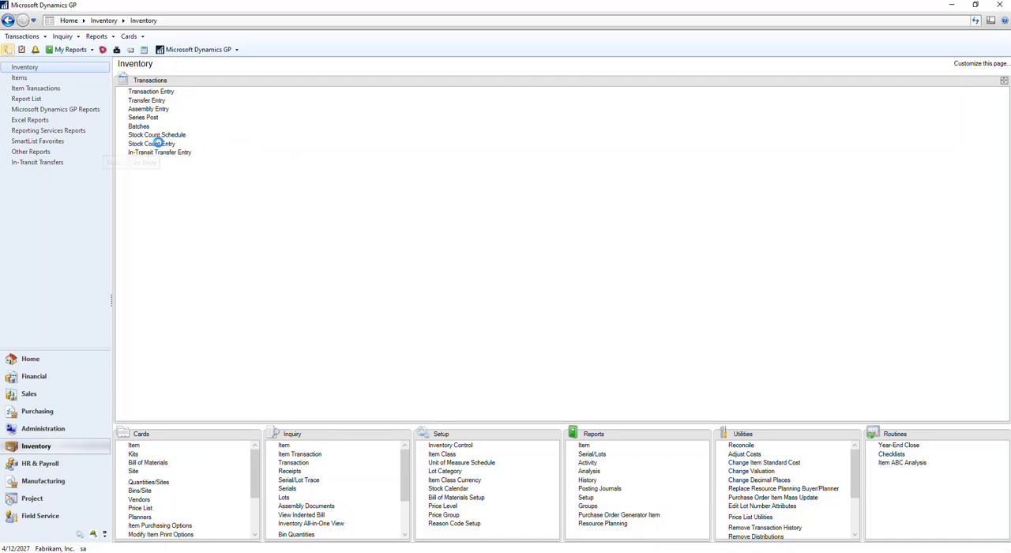
pyautogui.click(154, 144)
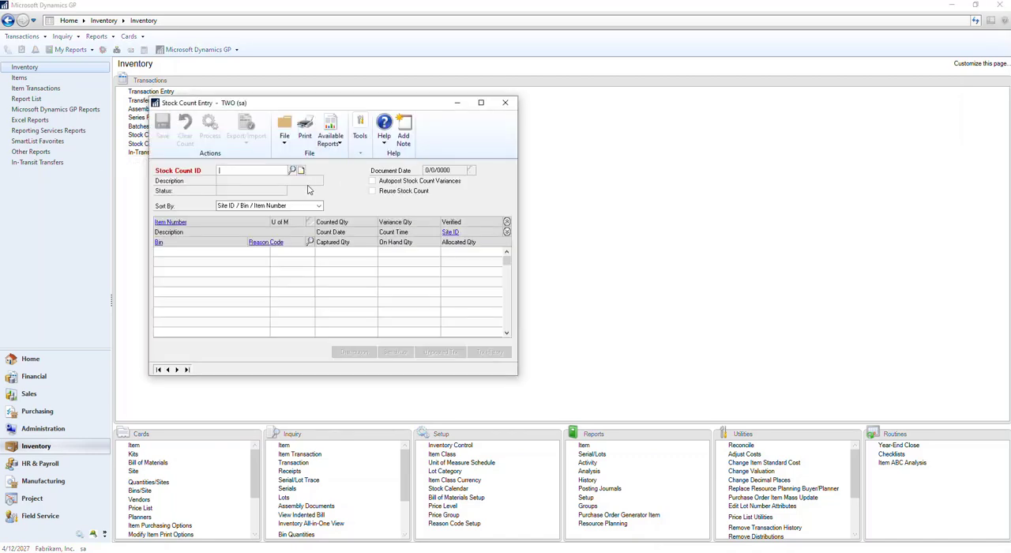
pyautogui.click(158, 369)
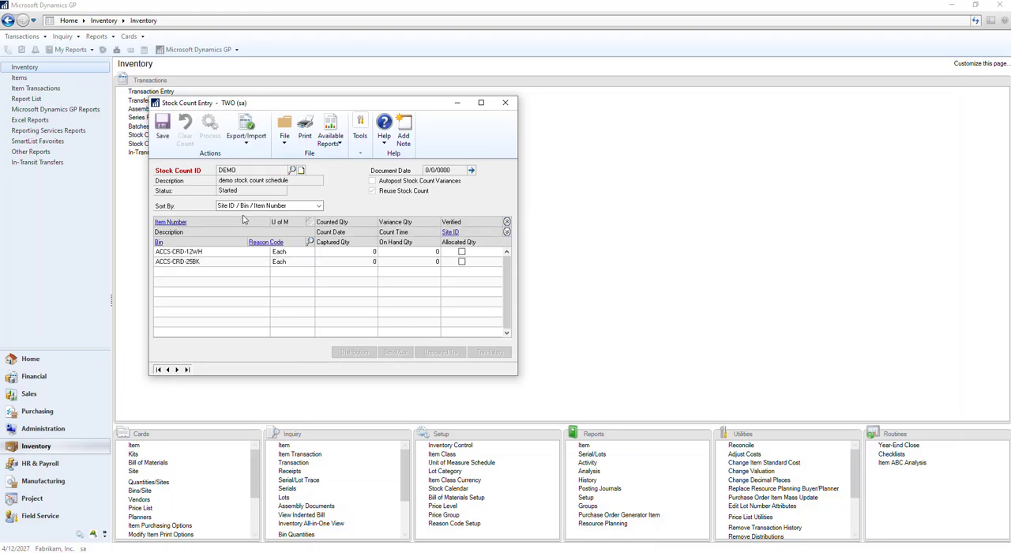
# Import DEMO041227.xlsx from the Stock Count folder into the DEMO stock count and check the counted quantities.
pyautogui.click(254, 139)
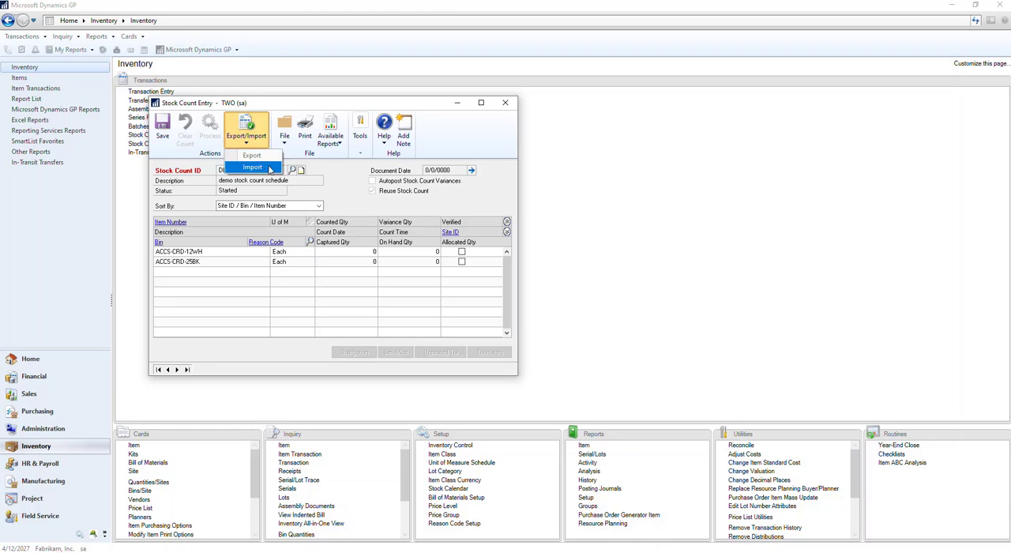
pyautogui.click(270, 169)
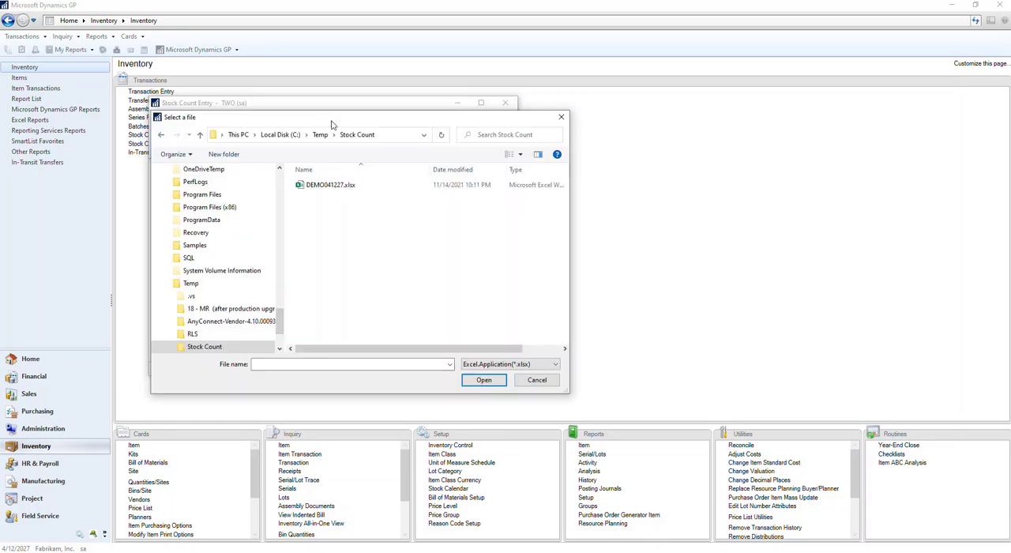
pyautogui.doubleClick(328, 186)
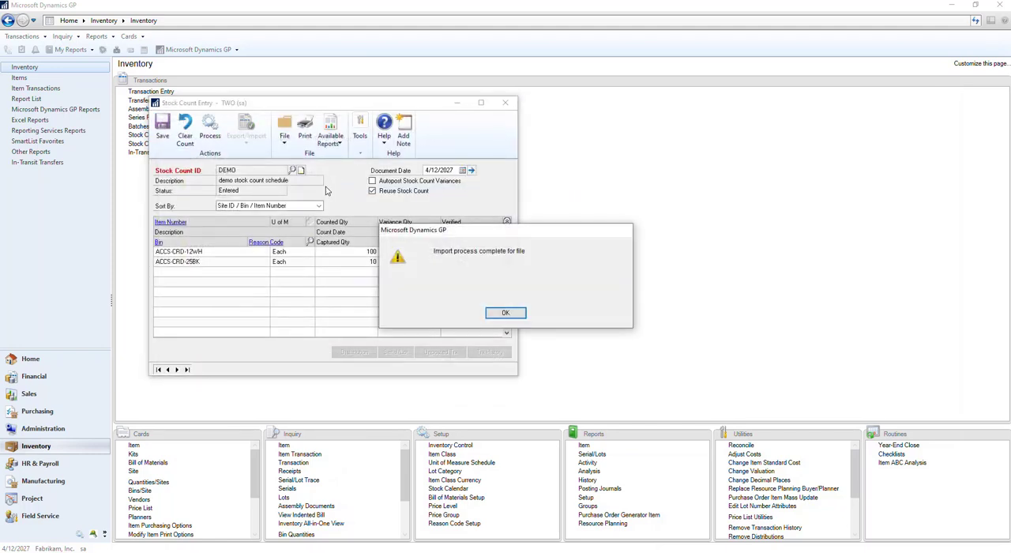
pyautogui.click(505, 313)
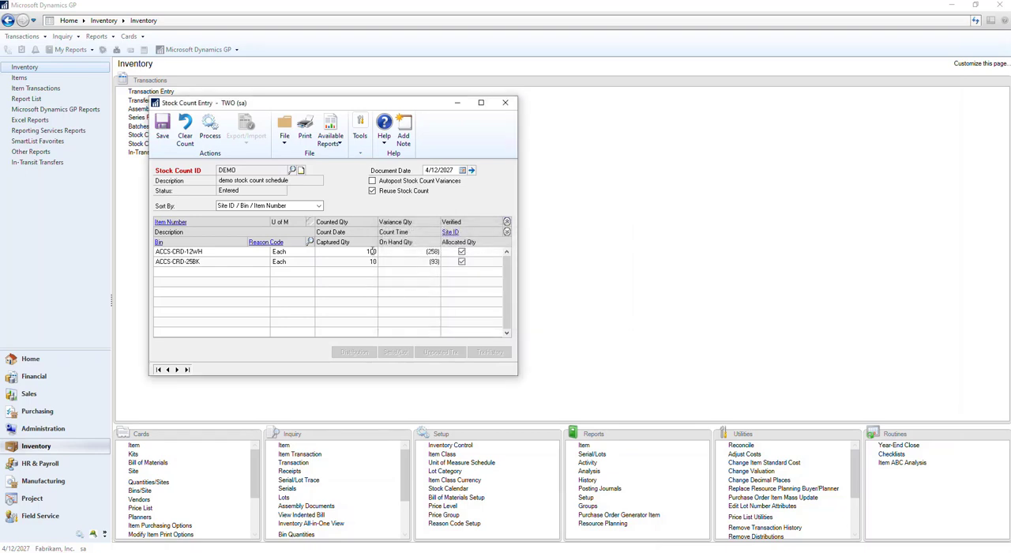
pyautogui.click(376, 262)
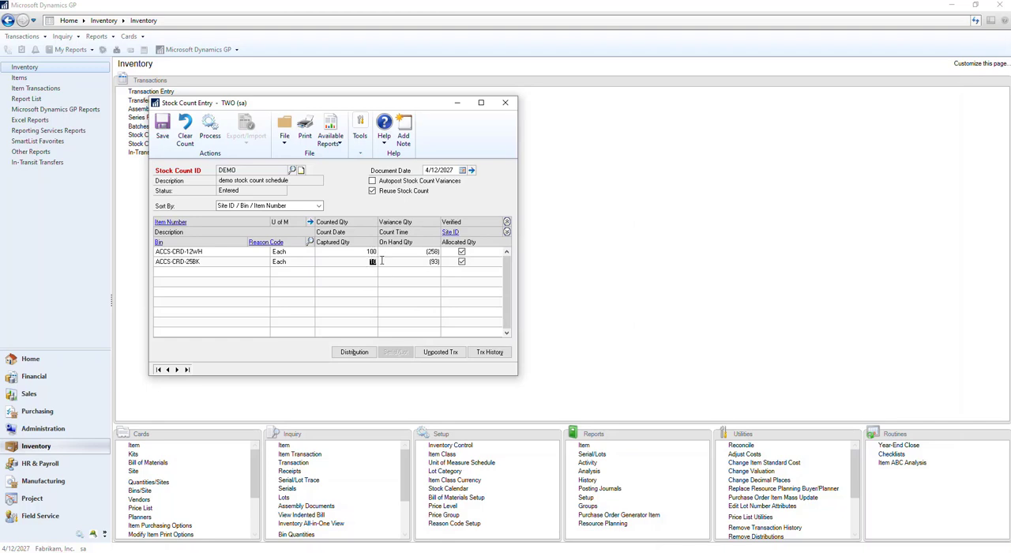